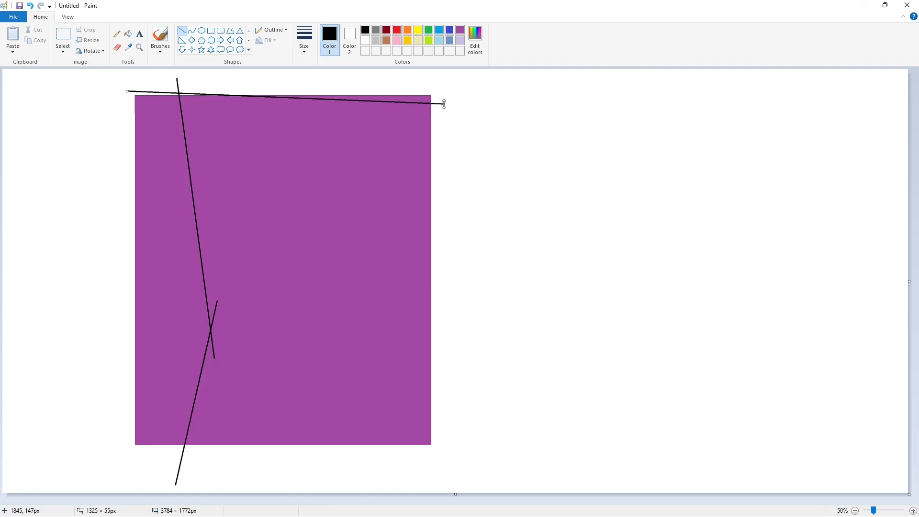
Trim the purple rectangle along the black guide lines, filling the cut-off areas white and the remaining shape purple.
left_click(128, 33)
left_click(328, 191)
left_click(364, 40)
left_click(352, 99)
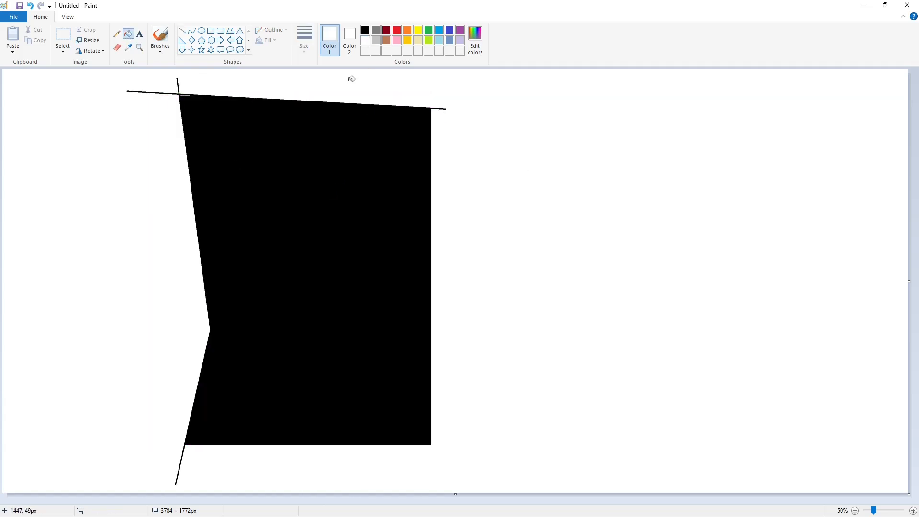
left_click(460, 30)
left_click(315, 183)
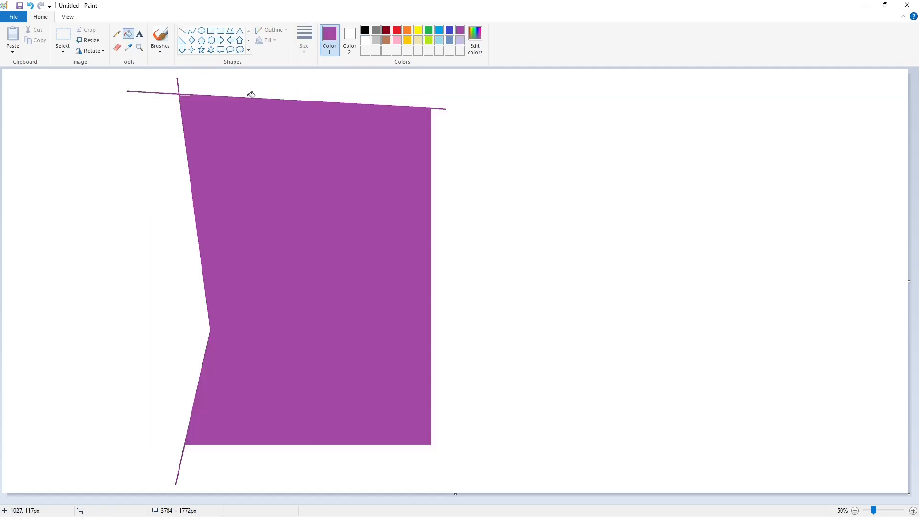
Draw a black circle outline on the blank area beside the purple shape and copy it.
left_click(202, 30)
mouse_move(212, 136)
left_mouse_down()
mouse_move(229, 146)
mouse_move(203, 113)
mouse_move(92, 142)
left_mouse_up()
left_click(63, 36)
left_click_drag(31, 98, 143, 205)
left_click(670, 368)
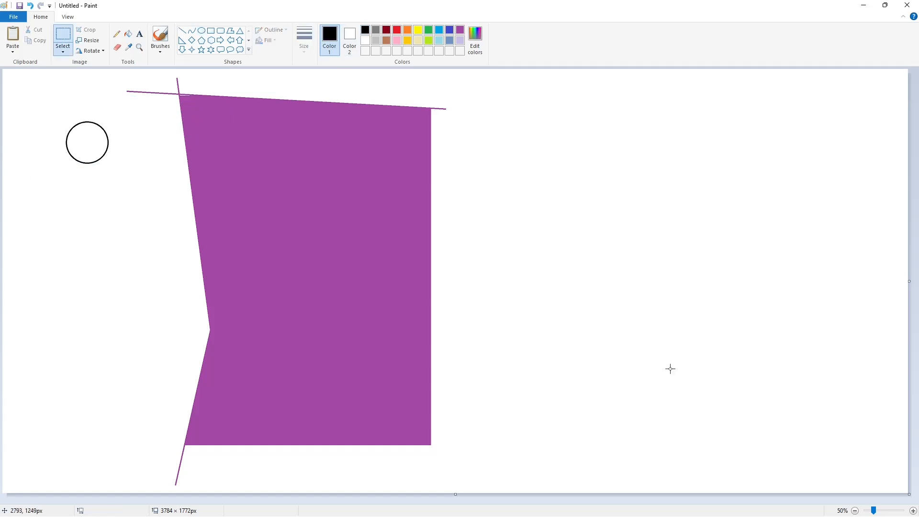
Paste the circle as a transparent selection and fit it against both edges of the shape's upper-left corner.
left_click(912, 511)
key("ctrl+v")
left_click(63, 50)
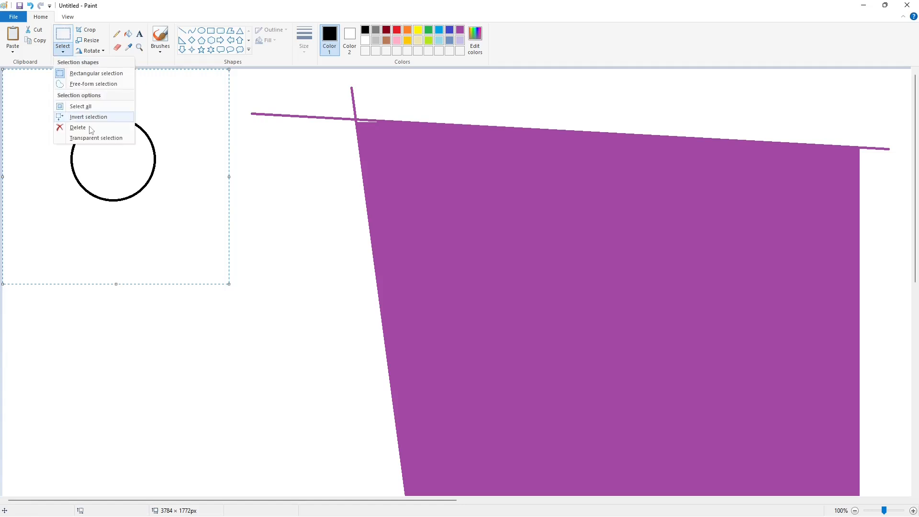
left_click(91, 136)
left_click_drag(121, 169, 414, 171)
key("Left")
key("Left")
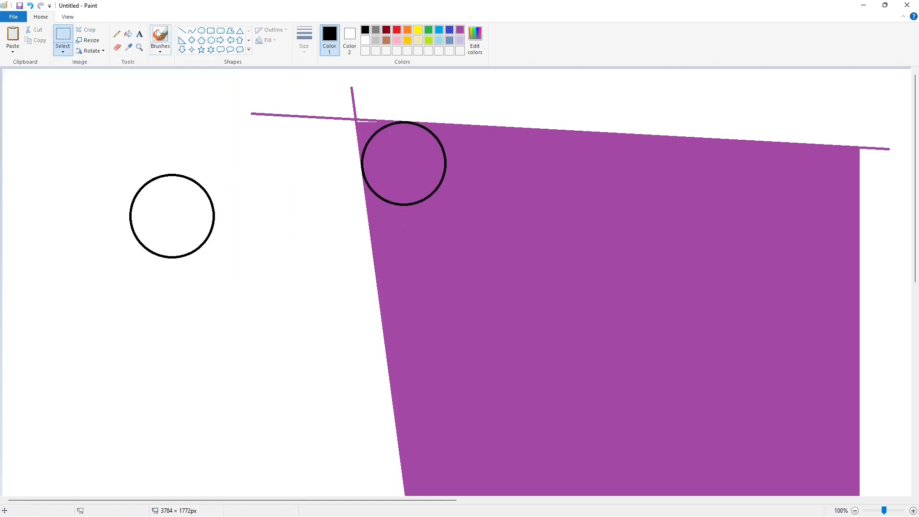
Round the shape's upper-left corner by recolouring the circle purple and clearing the leftover corner tip to white.
left_click(128, 33)
left_click(460, 29)
left_click(433, 133)
scroll(797, 436, "down", 1)
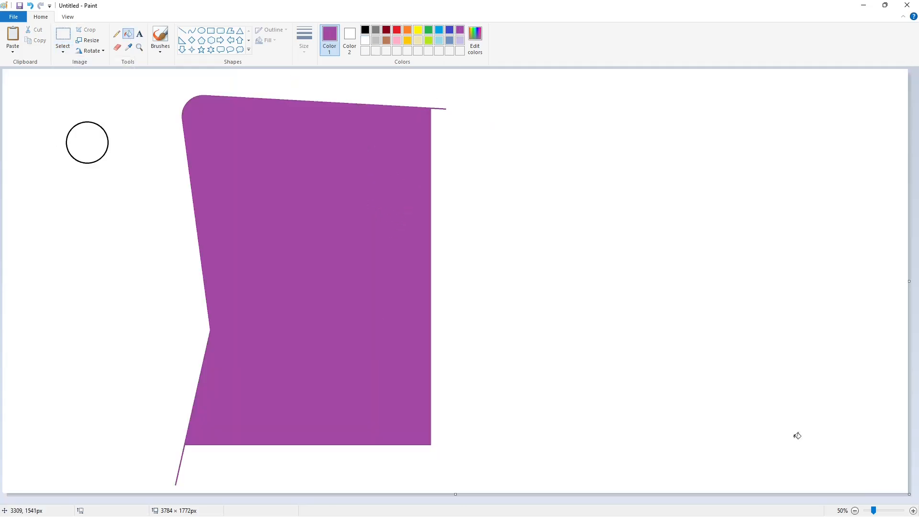
Paste another copy of the circle and fit it against both edges of the shape's lower-left corner.
left_click(913, 511)
key("ctrl+v")
left_click_drag(113, 158, 424, 352)
key("Left")
key("Left")
key("Left")
key("Left")
key("Left")
key("Left")
key("Left")
key("Left")
key("Left")
key("Left")
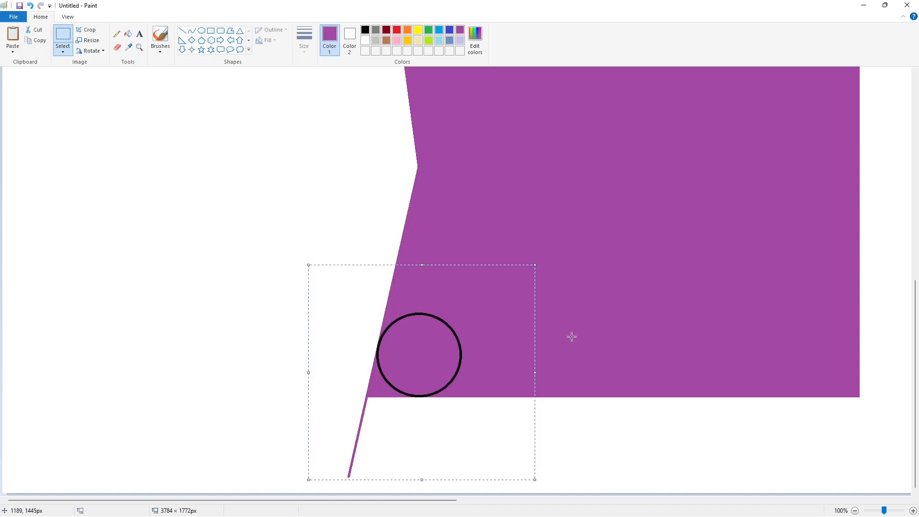
Round the shape's lower-left corner by filling the circle outline purple and clearing the protruding tip to white.
left_click(128, 33)
left_click(435, 316)
scroll(713, 419, "down", 1)
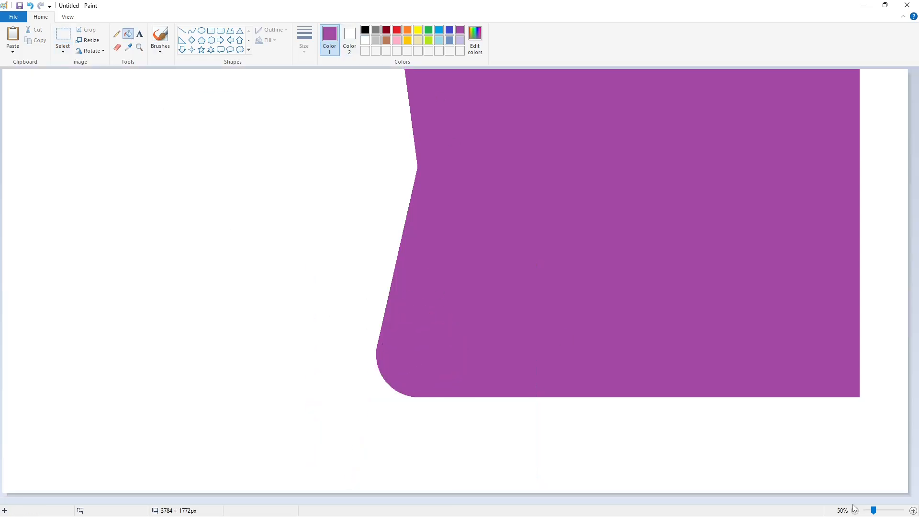
Draw black inset lines parallel to the shape's top edge and upper-left slanted edge.
left_click(182, 30)
left_click(365, 29)
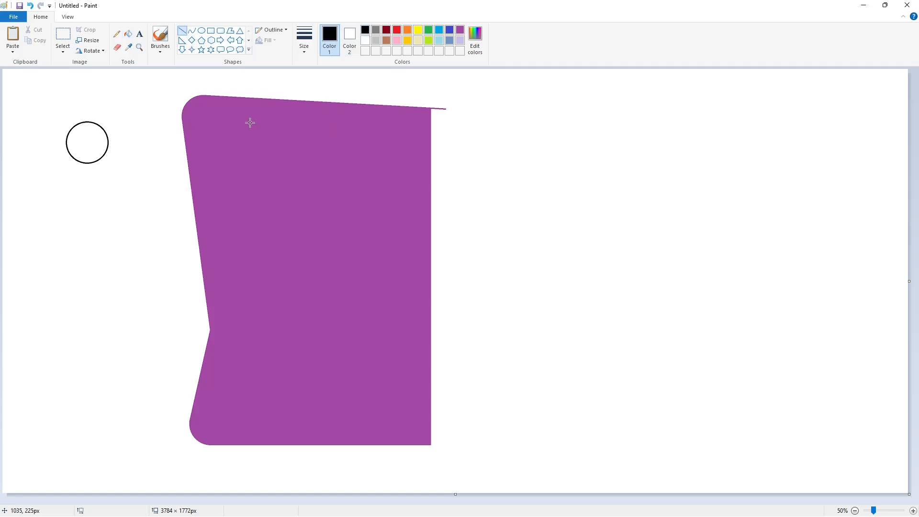
mouse_move(203, 107)
left_mouse_down()
mouse_move(485, 126)
mouse_move(186, 107)
mouse_move(232, 312)
mouse_move(224, 335)
left_mouse_up()
left_click(228, 362)
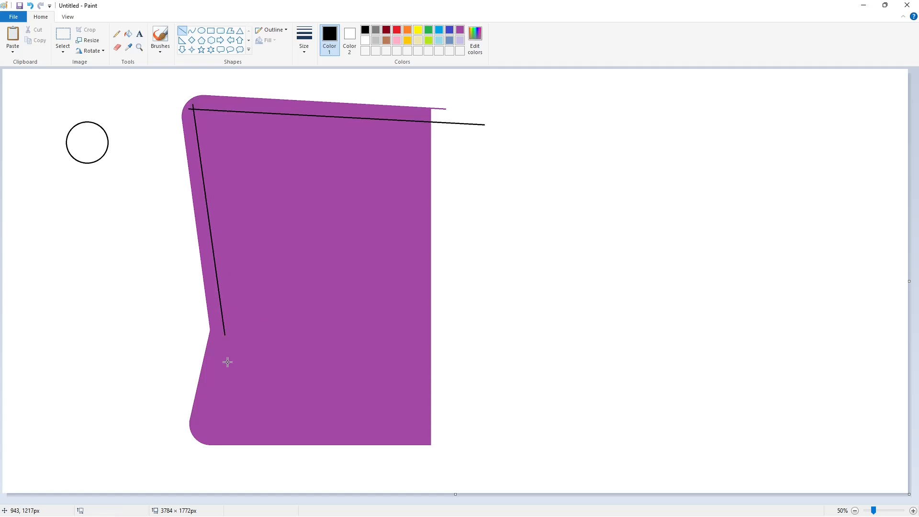
Draw two close horizontal black lines about 960 px long across the shape's notch level and one more near its bottom edge.
left_click_drag(221, 328, 452, 327)
left_click(568, 294)
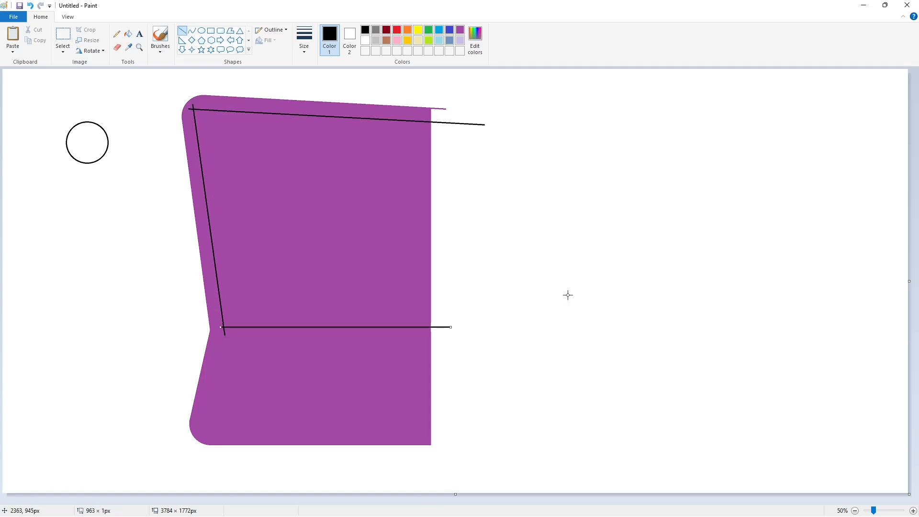
left_click_drag(218, 338, 452, 338)
left_click(456, 384)
left_click_drag(199, 429, 464, 429)
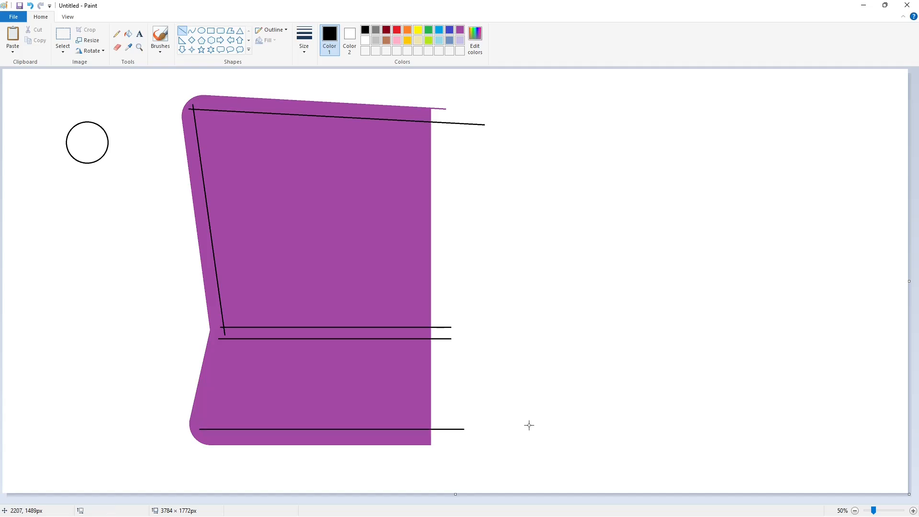
Draw an inset line along the lower-left edge, two parallel slanted divider lines in the lower part, and a vertical line inside the right edge.
left_click_drag(225, 334, 202, 435)
left_click(341, 351)
left_click_drag(315, 336, 302, 435)
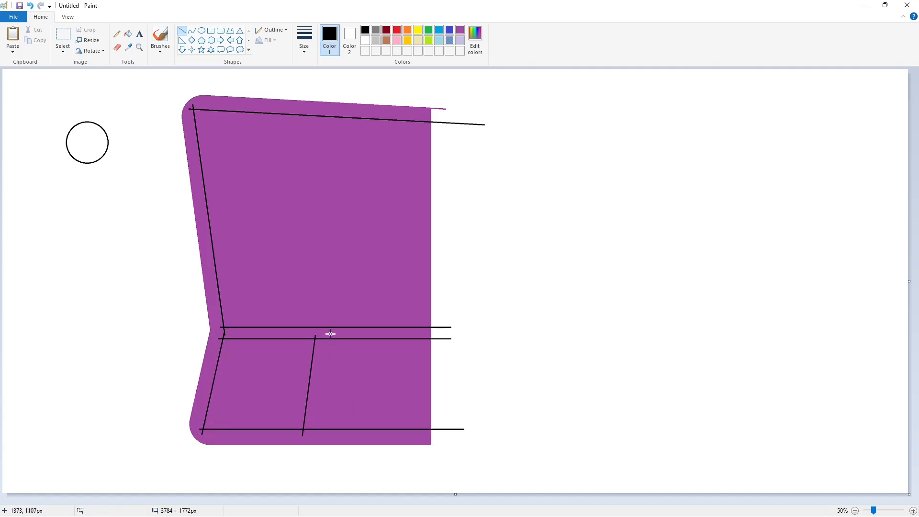
left_click_drag(327, 333, 315, 438)
left_click(367, 369)
left_click_drag(423, 119, 425, 438)
left_click(523, 342)
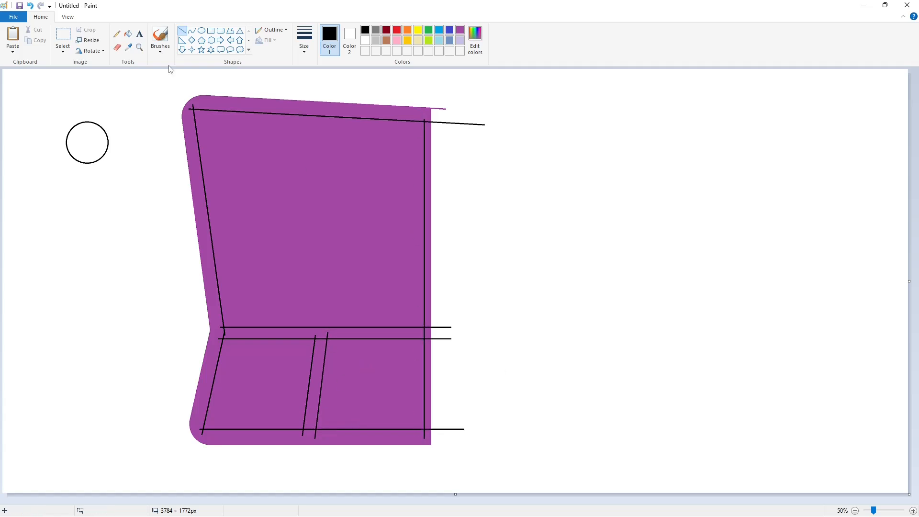
Fill the border and divider bands between the guide lines with black to form a solid frame.
left_click(128, 33)
left_click(253, 103)
left_click(315, 383)
left_click(335, 333)
left_click(428, 334)
left_click(428, 383)
left_click(428, 225)
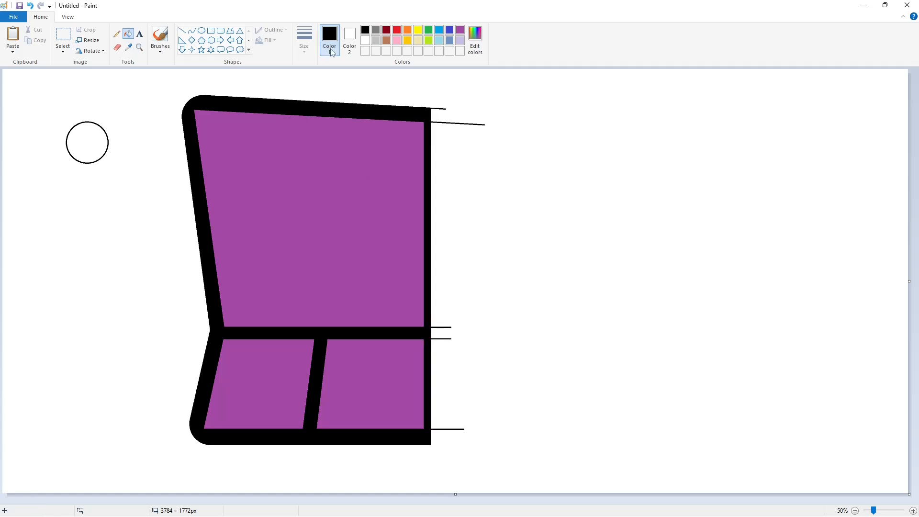
Fill the large upper pane and both lower panes with white.
left_click(366, 40)
left_click(282, 287)
left_click(271, 351)
left_click(385, 375)
Draw a purple oval about 61 × 69 px inside the upper pane near its upper-left corner and select it for copying.
left_click(192, 31)
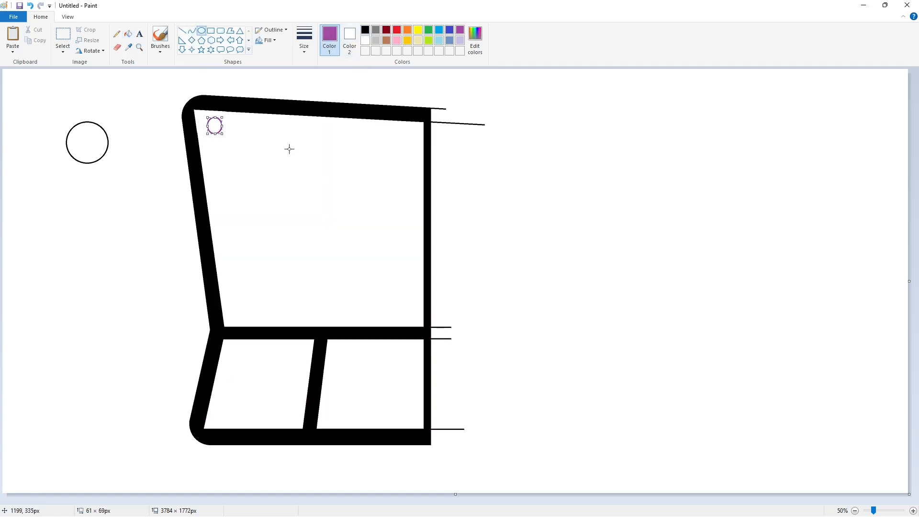
left_click(62, 36)
left_click_drag(204, 117, 235, 158)
Paste the oval into the upper pane's upper-left corner and round that corner with black and white fills.
left_click(913, 511)
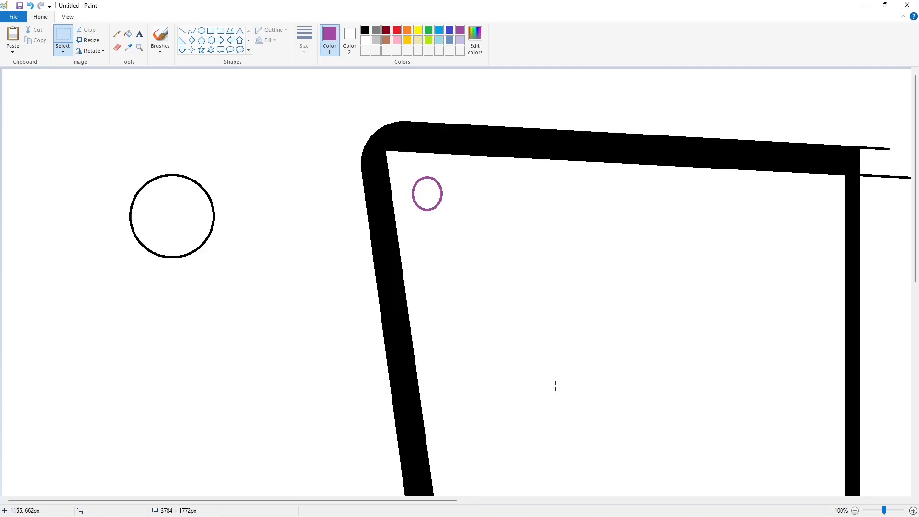
key("ctrl+v")
left_click_drag(29, 93, 406, 164)
left_click(129, 34)
left_click(365, 30)
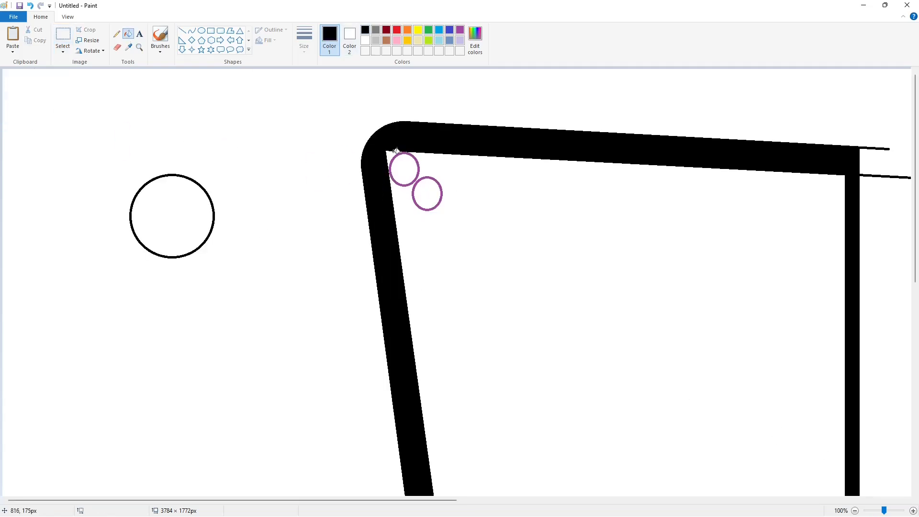
left_click(417, 159)
left_click(855, 510)
Paste another oval and fit it against both edges of the upper pane's upper-right corner.
left_click(914, 510)
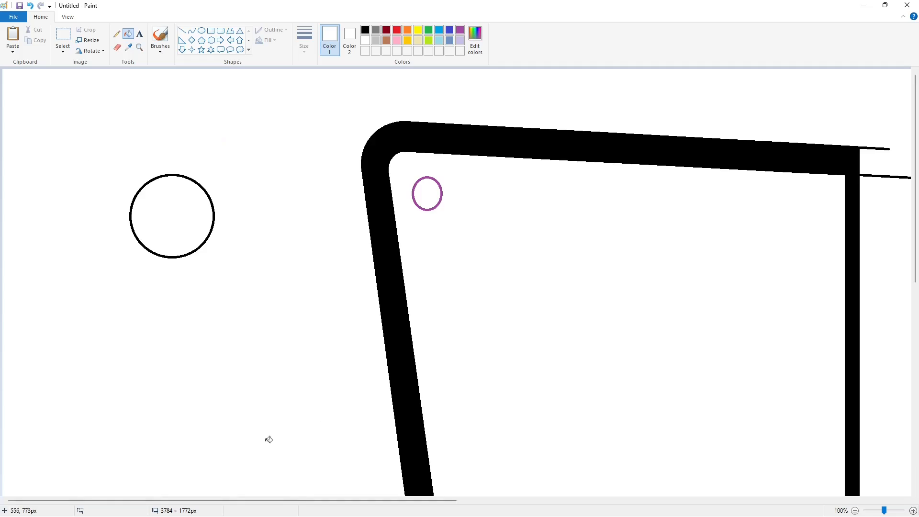
left_click_drag(228, 500, 406, 503)
key("ctrl+v")
left_click_drag(28, 102, 472, 203)
key("Up")
key("Up")
key("Up")
key("Up")
key("Up")
key("Up")
key("Up")
key("Up")
key("Up")
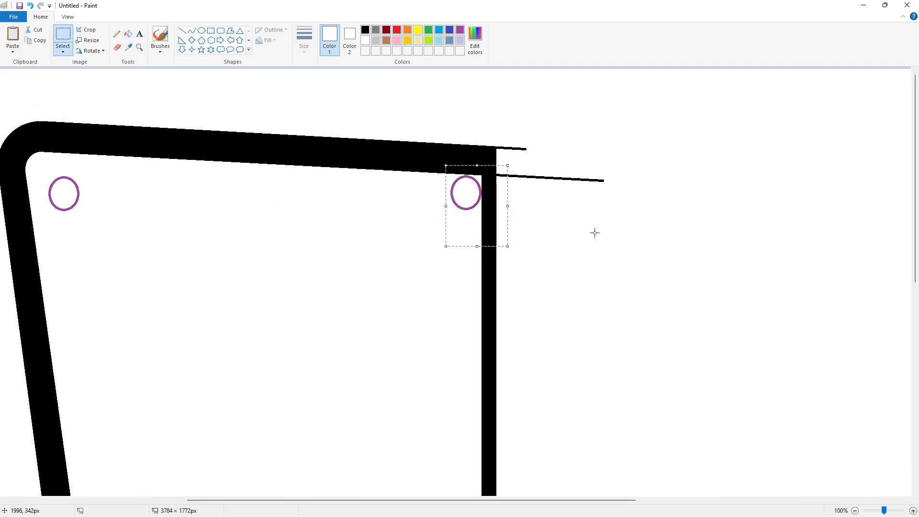
Round the upper pane's upper-right corner by filling the gap outside the oval black and its outline white.
left_click(129, 34)
left_click(365, 30)
left_click(478, 178)
left_click(366, 40)
left_click(452, 189)
left_click(855, 510)
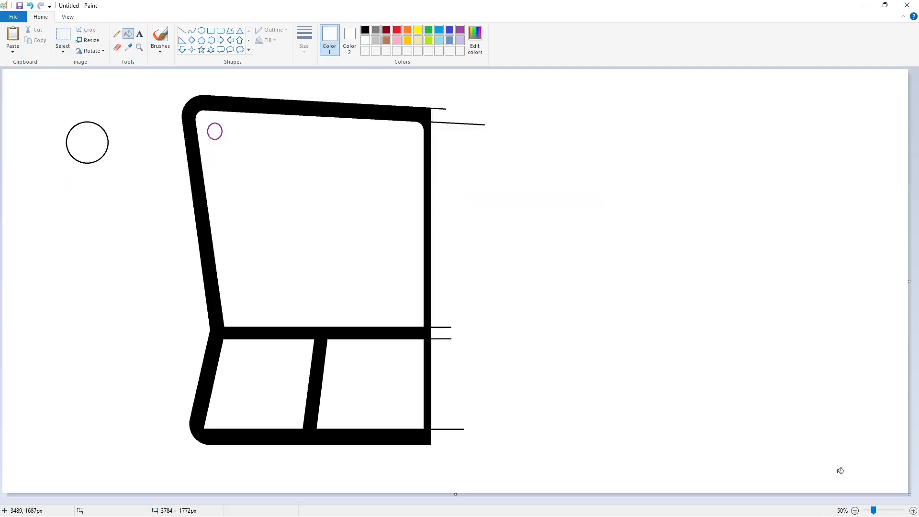
Paste another oval and fit it against both edges of the upper pane's lower-left corner.
left_click(914, 511)
scroll(355, 470, "down", 5)
key("ctrl+v")
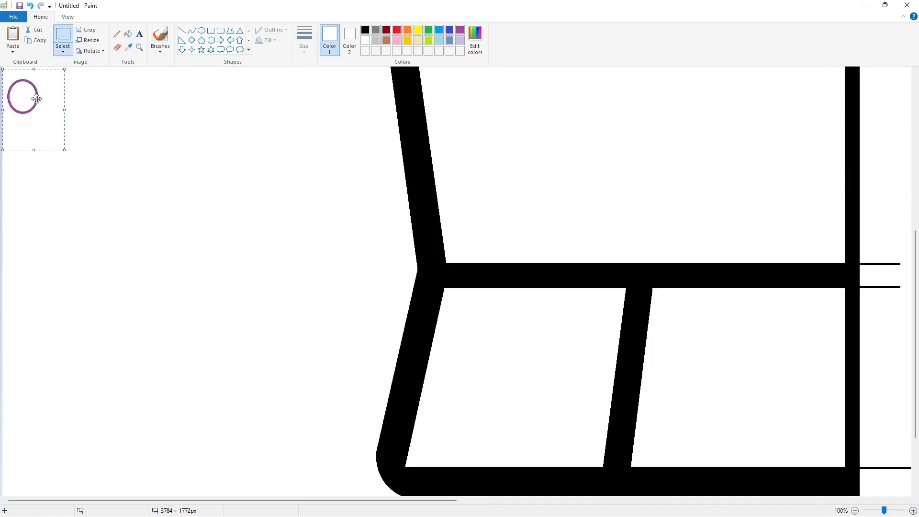
left_click_drag(35, 98, 477, 247)
key("Left")
key("Left")
key("Left")
key("Left")
key("Left")
key("Left")
key("Left")
key("Left")
key("Left")
key("Left")
key("Left")
key("Left")
key("Left")
Round the upper pane's lower-left corner with a black corner fill and a white fill over the oval outline.
left_click(128, 34)
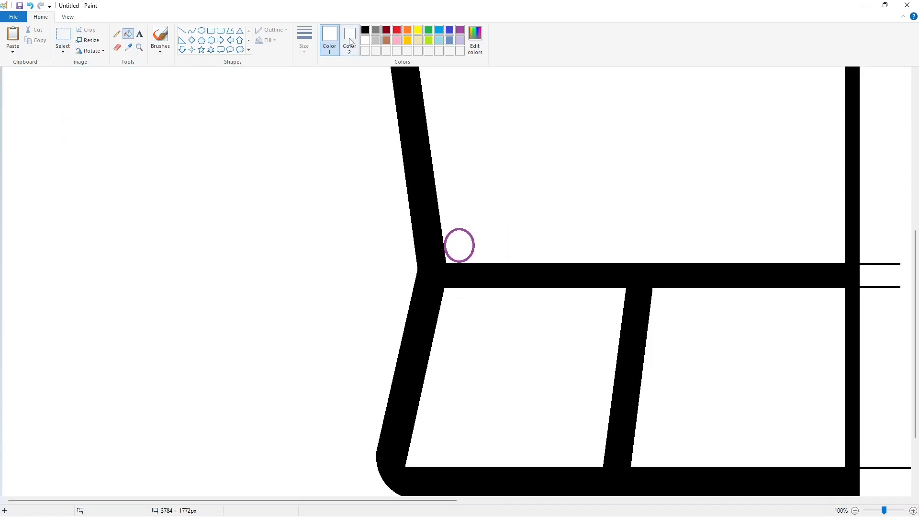
left_click(365, 30)
left_click(454, 230)
left_click(855, 511)
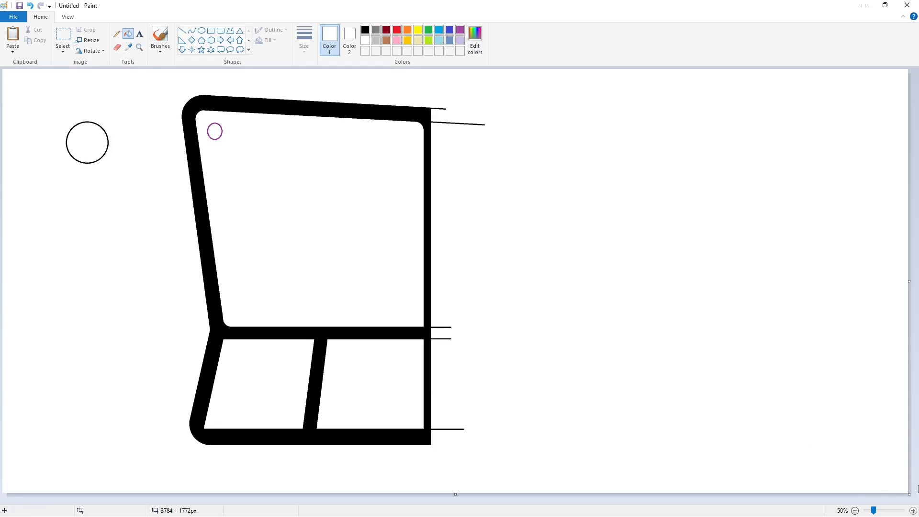
Paste ovals into the upper pane's lower-right corner and the lower-left pane's upper-left corner, fitting each against the frame.
left_click(914, 510)
left_click_drag(233, 500, 373, 501)
key("ctrl+v")
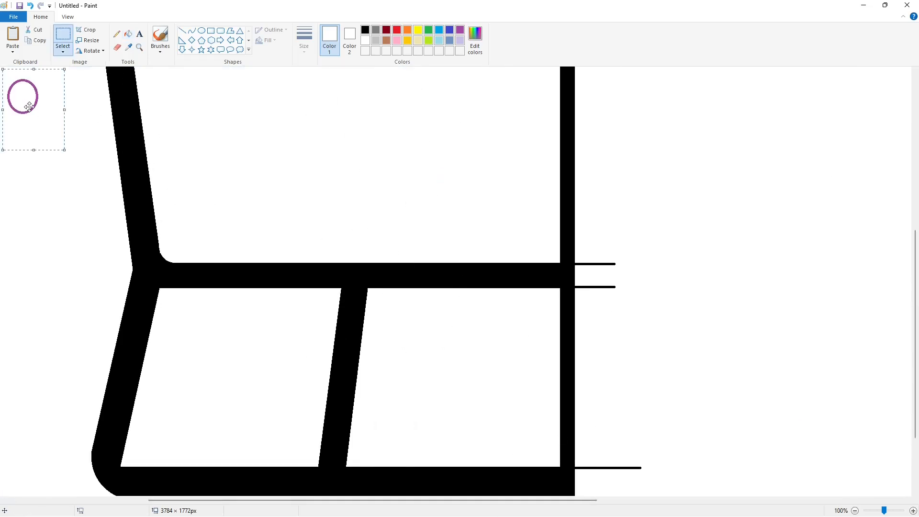
left_click_drag(24, 97, 544, 246)
key("ctrl+v")
left_click_drag(23, 97, 173, 306)
key("Left")
key("Left")
key("Left")
key("Left")
Round both corners by filling the gaps outside the two ovals black and their outlines white.
left_click(128, 33)
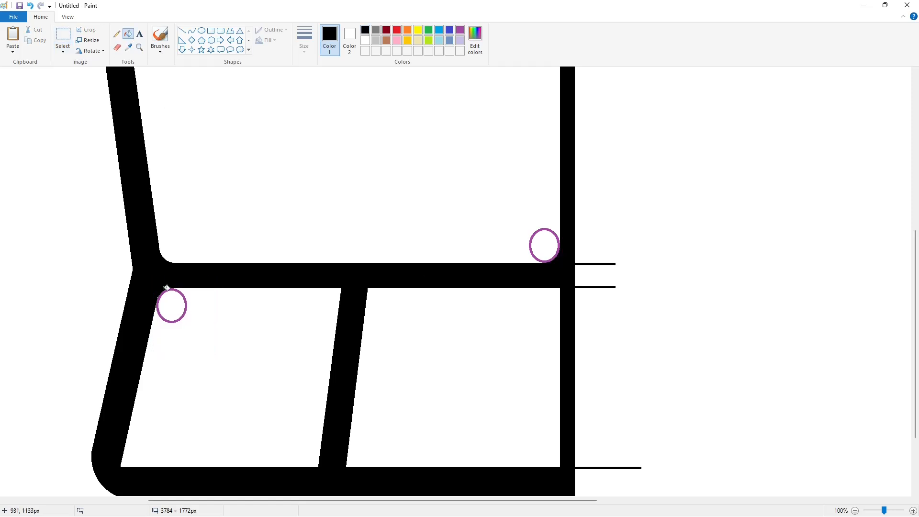
left_click(366, 40)
left_click(530, 249)
left_click(186, 305)
left_click(855, 511)
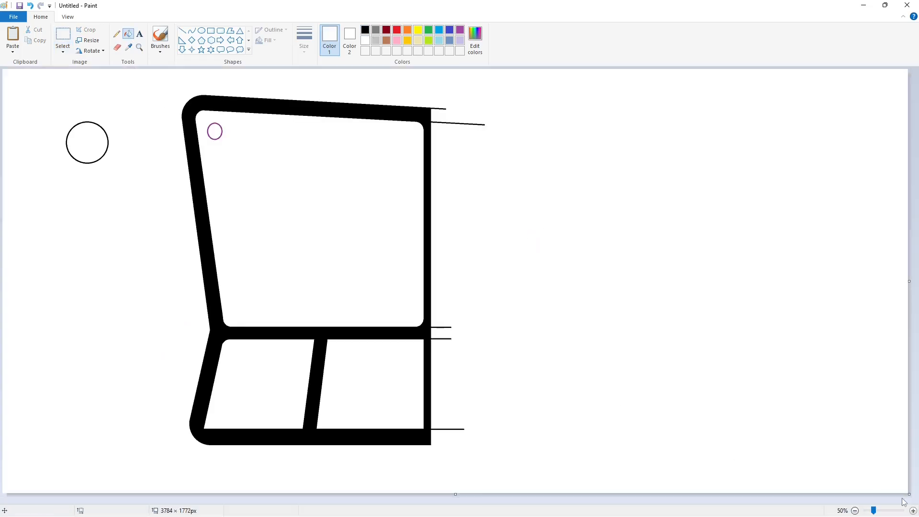
Paste ovals into the lower-left pane's upper-right and lower-left corners, fitting each against the frame.
left_click(913, 510)
key("ctrl+v")
left_click_drag(23, 97, 351, 207)
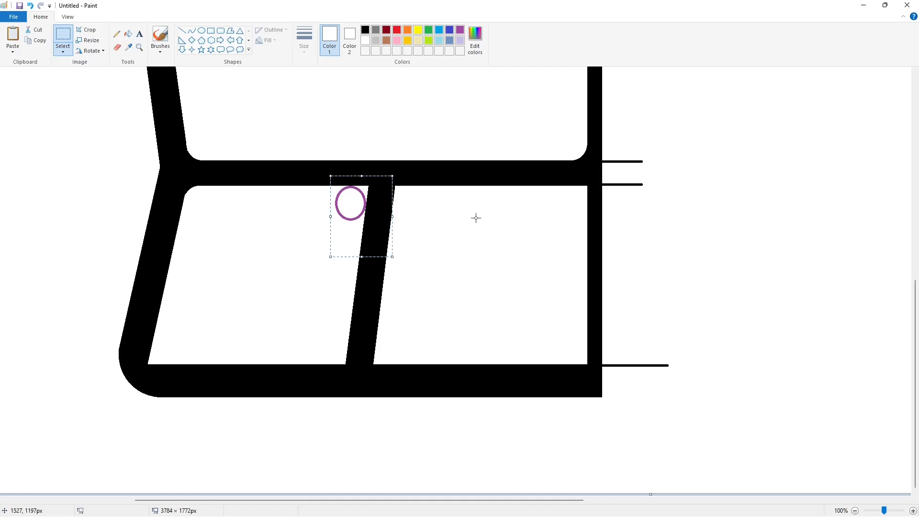
key("ctrl+v")
left_click_drag(22, 92, 171, 341)
key("Left")
key("Left")
key("Left")
key("Left")
key("Left")
key("Left")
key("Left")
key("Left")
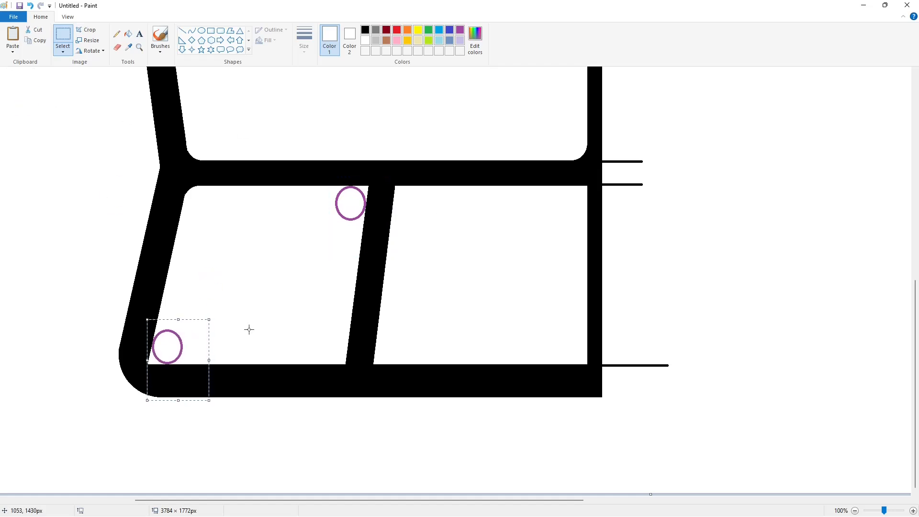
Paste ovals into the upper-left and upper-right corners of the lower-right pane, fitting each against the frame.
key("ctrl+v")
left_click_drag(22, 94, 405, 202)
key("Left")
key("Left")
key("Left")
key("Left")
key("Left")
key("Left")
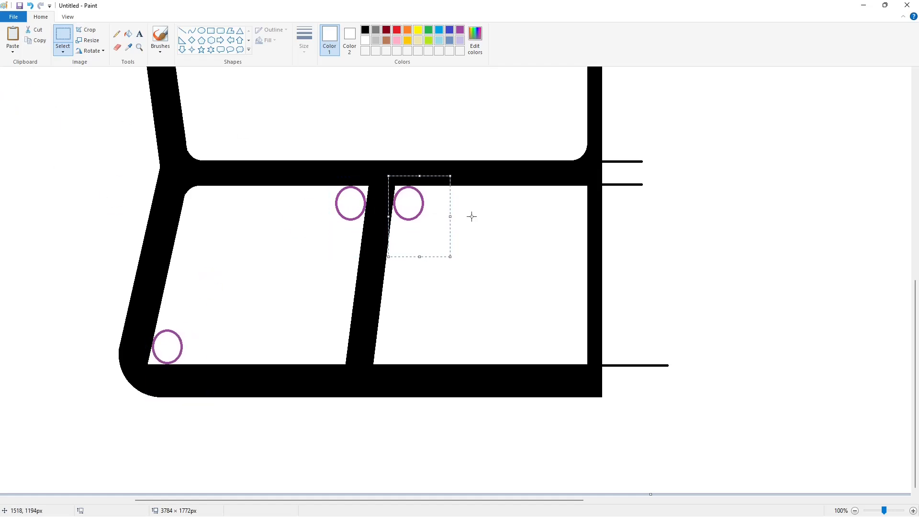
key("ctrl+v")
left_click_drag(23, 96, 569, 203)
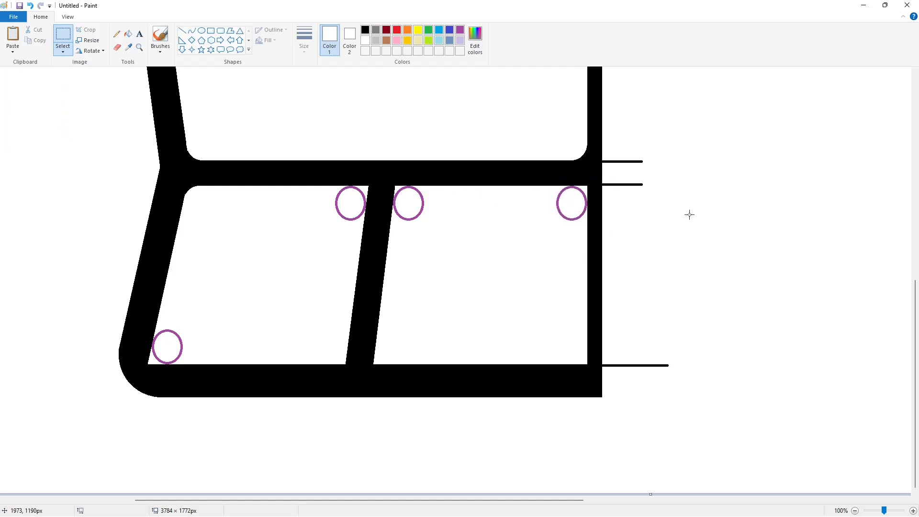
Paste ovals into the lower-right and lower-left corners of the lower-right pane, fitting each against the frame.
key("ctrl+v")
left_click_drag(23, 96, 571, 346)
key("ctrl+v")
left_click_drag(23, 94, 394, 343)
key("Left")
key("Left")
key("Left")
key("Left")
key("Left")
left_click(504, 331)
Paste an oval into the lower-left pane's lower-right corner and fit it against the slanted divider and the base.
key("ctrl+v")
left_click_drag(25, 98, 326, 349)
key("Up")
key("Up")
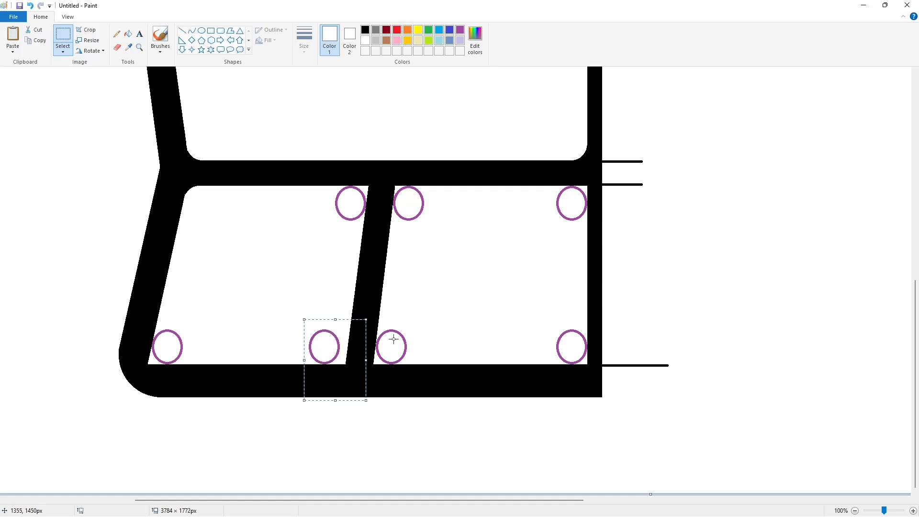
key("Right")
key("Right")
key("Right")
key("Right")
key("Right")
key("Right")
key("Right")
key("Right")
key("Right")
key("Right")
key("Right")
key("Right")
key("Right")
key("Right")
key("Right")
key("Right")
Round the remaining lower-pane corners by filling the gaps outside the ovals black and turning the ovals and pane interiors white.
left_click(128, 34)
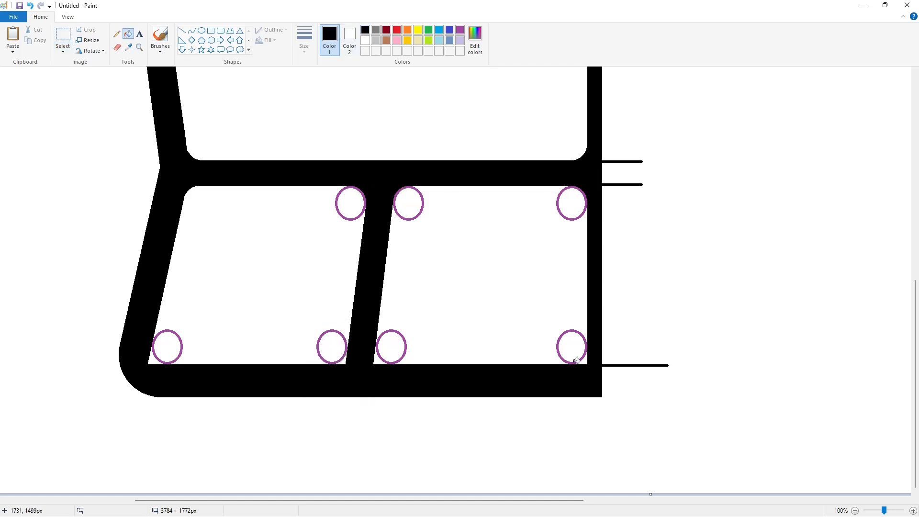
left_click(460, 30)
left_click(492, 238)
left_click(277, 268)
left_click(365, 40)
left_click(287, 263)
left_click(470, 272)
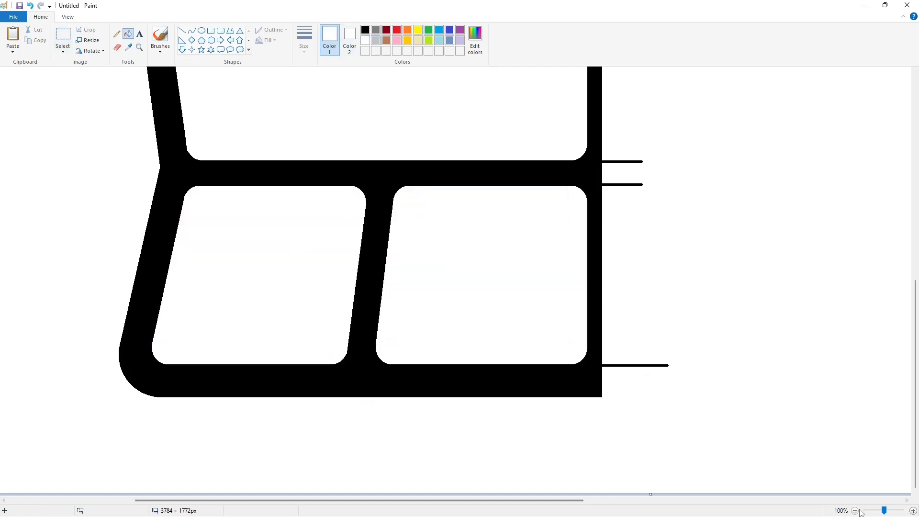
left_click(855, 510)
left_click(109, 139)
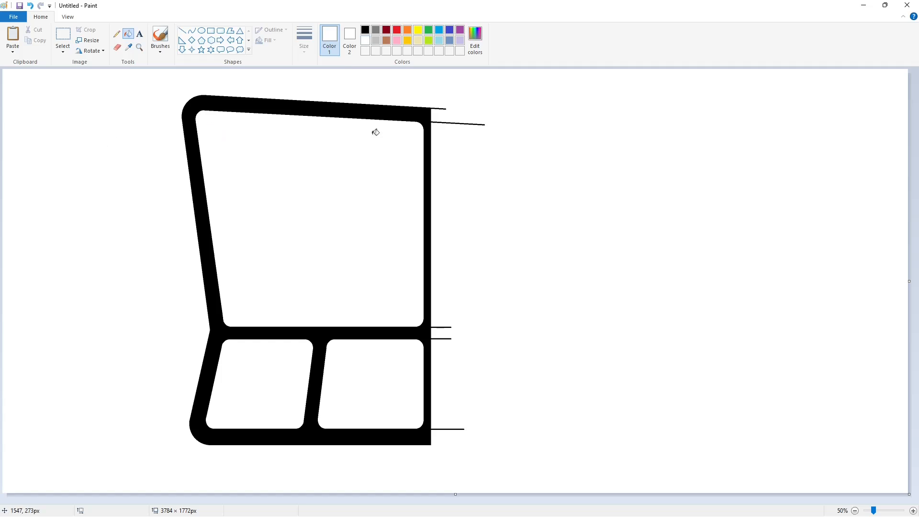
Cover the guide-line stubs beside the frame's straight vertical edge with a solid white rectangle about 653 × 1577 px.
left_click(181, 31)
left_click(913, 511)
left_click_drag(359, 500, 573, 500)
left_click(855, 511)
left_click(211, 30)
left_click(270, 40)
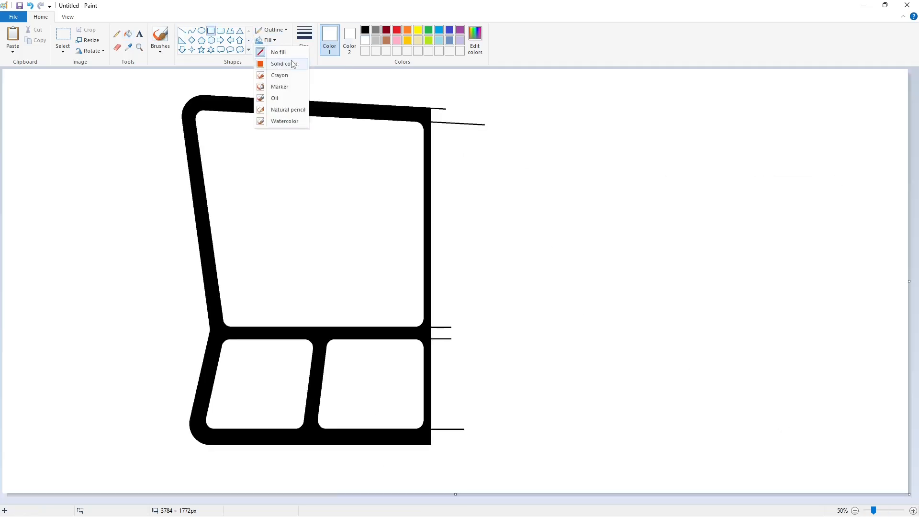
left_click(294, 63)
left_click_drag(588, 99, 428, 479)
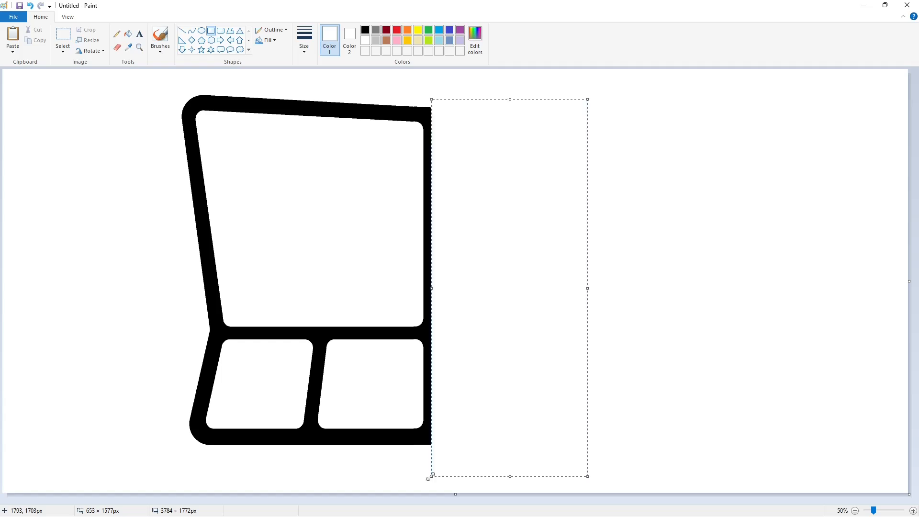
Select the whole half frame and copy it for mirroring.
left_click(63, 36)
left_click_drag(68, 78, 551, 469)
left_click(914, 511)
left_click_drag(356, 500, 582, 502)
scroll(583, 501, "down", 8)
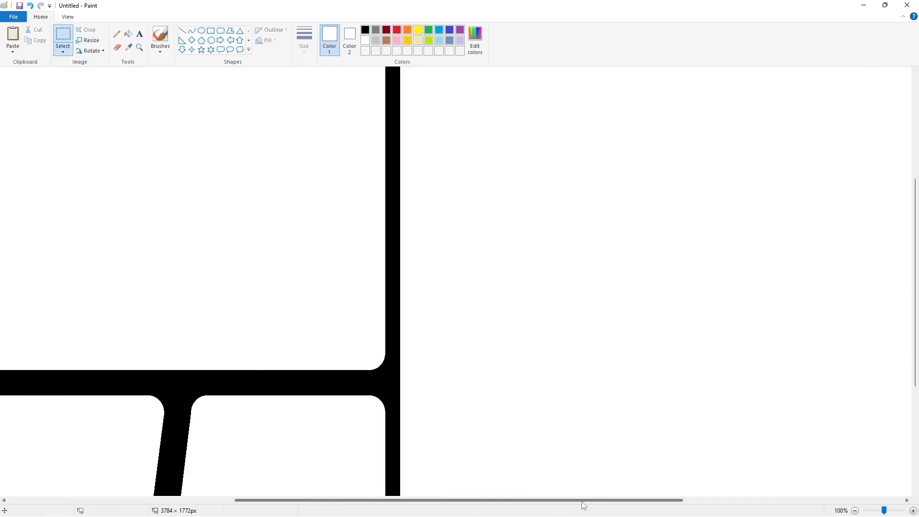
Try to paste a horizontally flipped copy of the half frame and join it to the original along the centre bar.
key("ctrl+v")
left_click(90, 51)
left_click(102, 105)
left_click_drag(331, 405, 499, 148)
left_click_drag(433, 411, 429, 265)
key("Left")
key("Left")
key("Left")
key("Left")
key("Left")
key("Left")
key("Left")
key("Left")
key("Left")
key("Left")
key("Up")
key("Up")
key("Up")
left_click(622, 471)
left_click(855, 510)
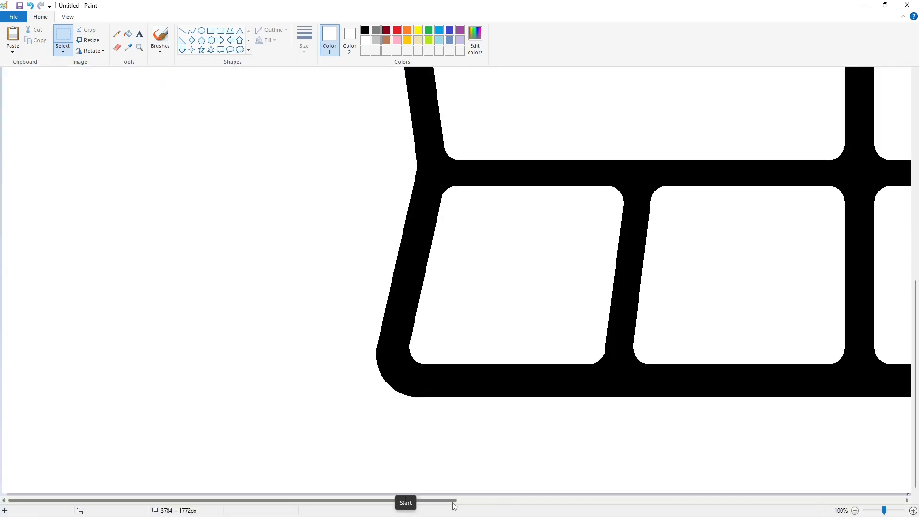
left_click_drag(404, 500, 639, 501)
key("ctrl+v")
key("ctrl+z")
Paste the half frame again, flip it horizontally, try to align it at the top of the centre bar, and undo the placement.
scroll(452, 323, "up", 10)
key("ctrl+v")
left_click(91, 51)
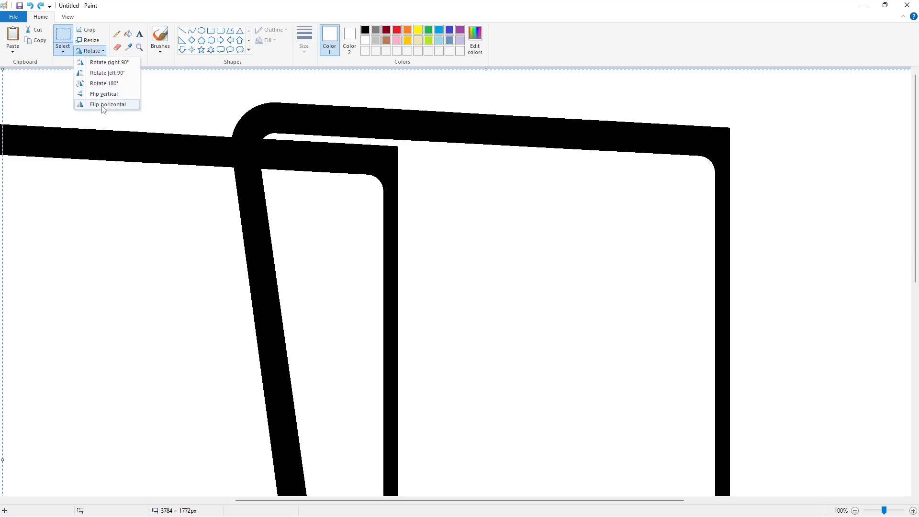
left_click(103, 105)
mouse_move(239, 205)
left_mouse_down()
mouse_move(403, 228)
mouse_move(395, 223)
left_mouse_up()
key("Left")
key("Left")
key("Left")
key("Left")
key("Left")
key("Left")
key("Left")
key("Left")
key("Left")
key("Left")
key("Left")
scroll(867, 449, "down", 1)
left_click(867, 449)
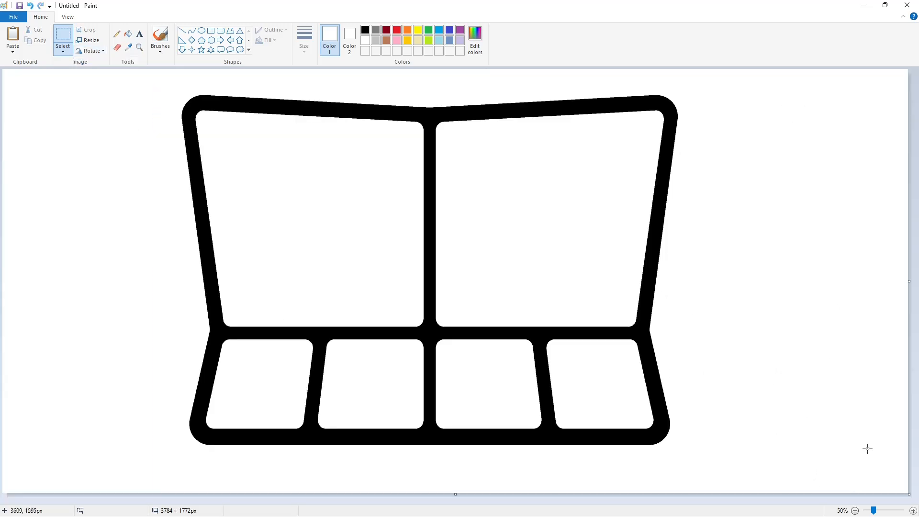
scroll(859, 430, "up", 1)
scroll(781, 405, "down", 1)
scroll(897, 491, "up", 1)
left_click_drag(449, 501, 672, 487)
key("ctrl+z")
Paste the half frame, flip it horizontally and butt its straight edge flush against the original's to complete the symmetrical frame.
key("ctrl+v")
left_click(91, 51)
left_click(104, 105)
left_click_drag(287, 199, 452, 217)
key("Left")
key("Left")
key("Left")
key("Left")
key("Left")
key("Left")
key("Left")
key("Left")
key("Left")
key("Left")
key("Left")
key("Left")
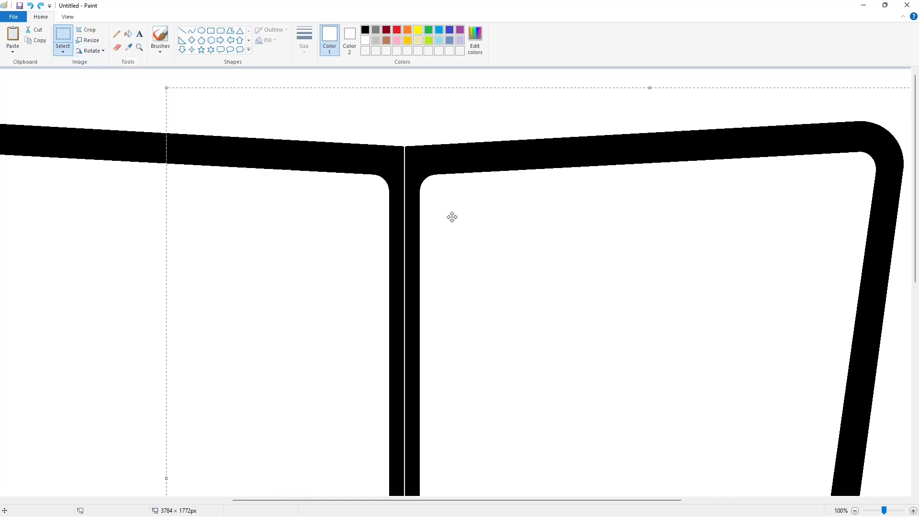
scroll(853, 474, "down", 1)
left_click(852, 475)
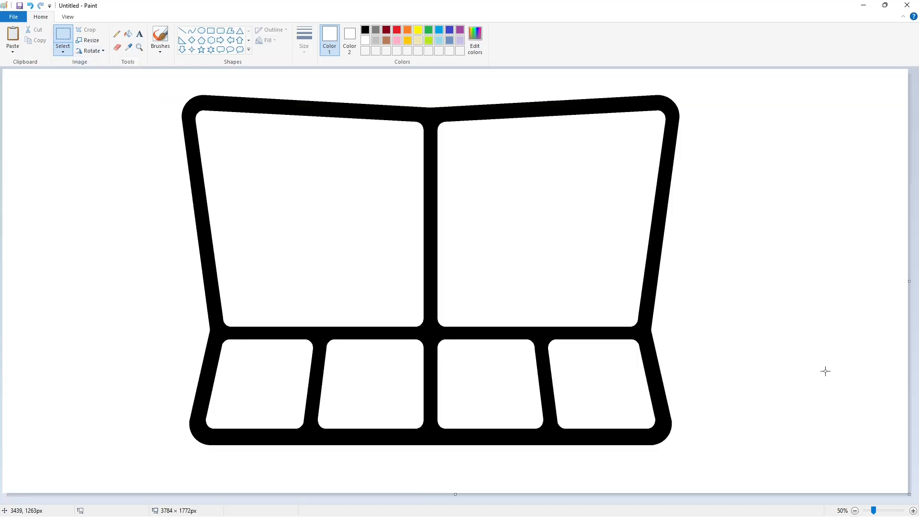
Draw a nearly square rectangle in the upper-left pane, adjust its edges to centre it, and fill it with lavender.
left_click(211, 30)
left_click_drag(221, 132, 384, 298)
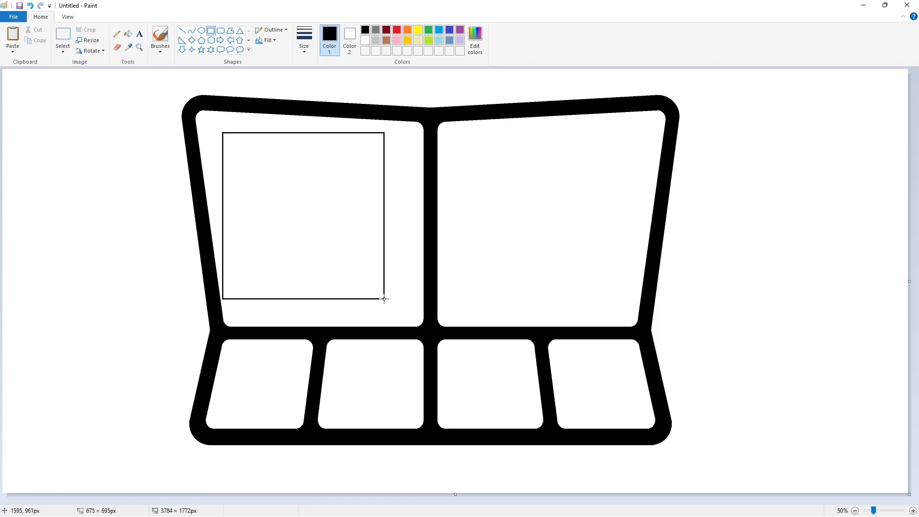
left_click_drag(305, 132, 305, 144)
left_click_drag(222, 223, 236, 223)
mouse_move(385, 221)
left_mouse_down()
mouse_move(402, 221)
mouse_move(395, 221)
left_mouse_up()
left_click(129, 36)
left_click(311, 206)
left_click(460, 40)
left_click(331, 211)
Draw black lines over the lavender rectangle for a T's crossbar underside, its slanted end serifs and the stem's left side.
left_click(182, 31)
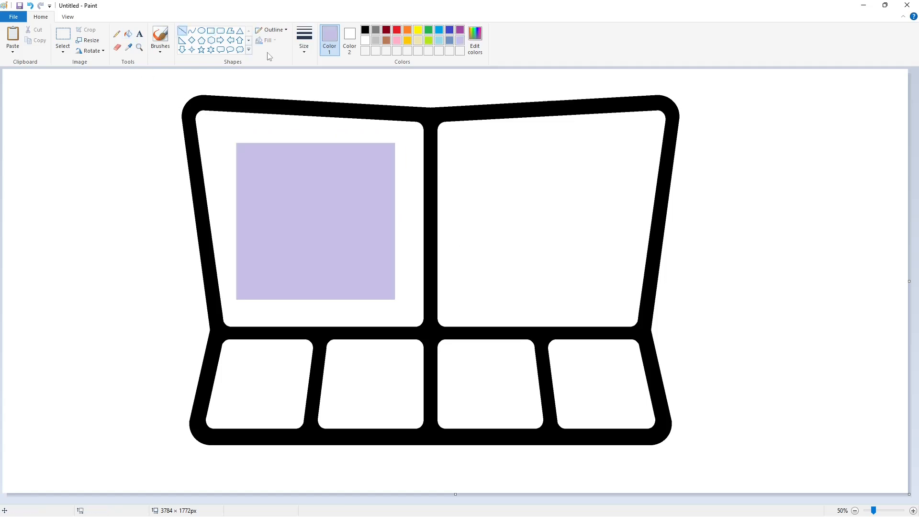
left_click_drag(295, 179, 400, 178)
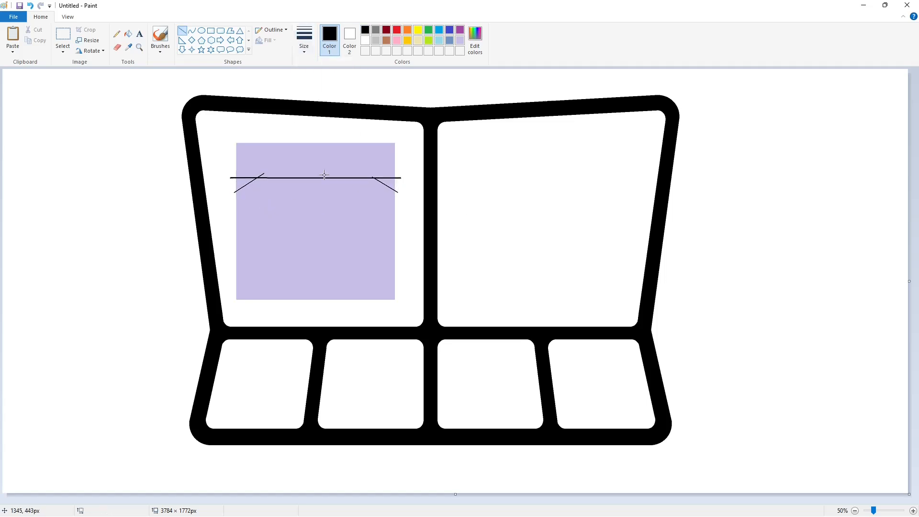
key("Right")
key("Right")
key("Right")
key("Right")
Draw the T stem's right side as a vertical black line and add slanted lines flaring out the foot.
left_click_drag(338, 173, 338, 290)
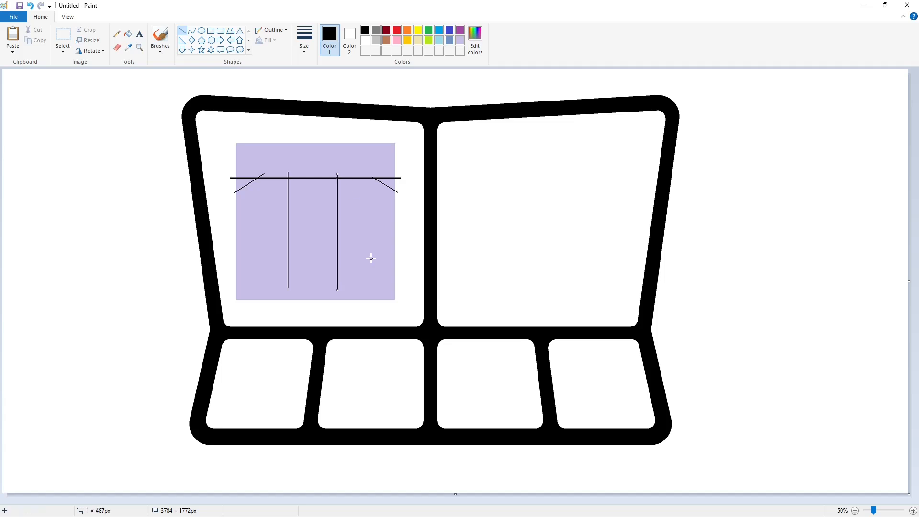
key("Right")
key("Right")
key("Right")
key("Right")
key("Right")
key("Right")
key("Right")
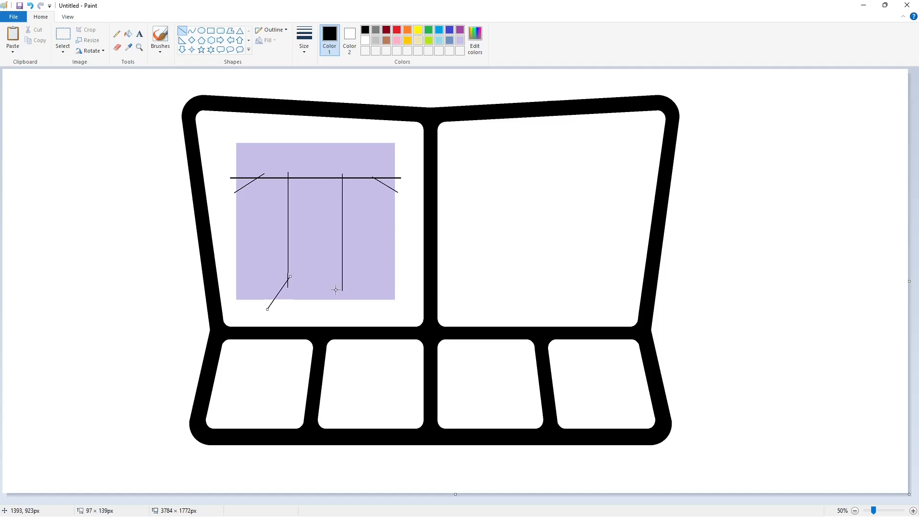
Fill the T's crossbar, stem and serif corners black and the remaining lavender areas white.
left_click(128, 34)
left_click(314, 160)
left_click(315, 225)
left_click(390, 183)
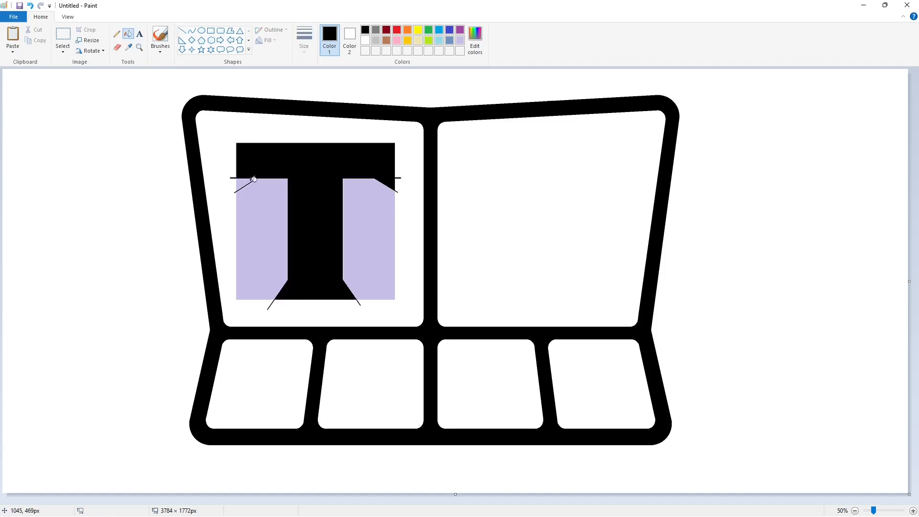
left_click(242, 182)
left_click(365, 40)
left_click(265, 223)
left_click(366, 228)
Cut the leftover line ends off the T with white lines and fill them white, undoing the stray fill.
left_click(182, 31)
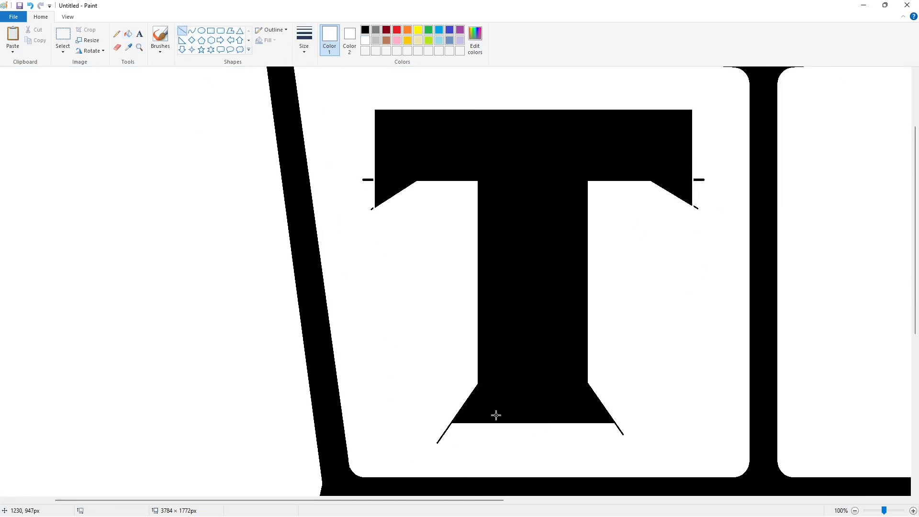
left_click(129, 33)
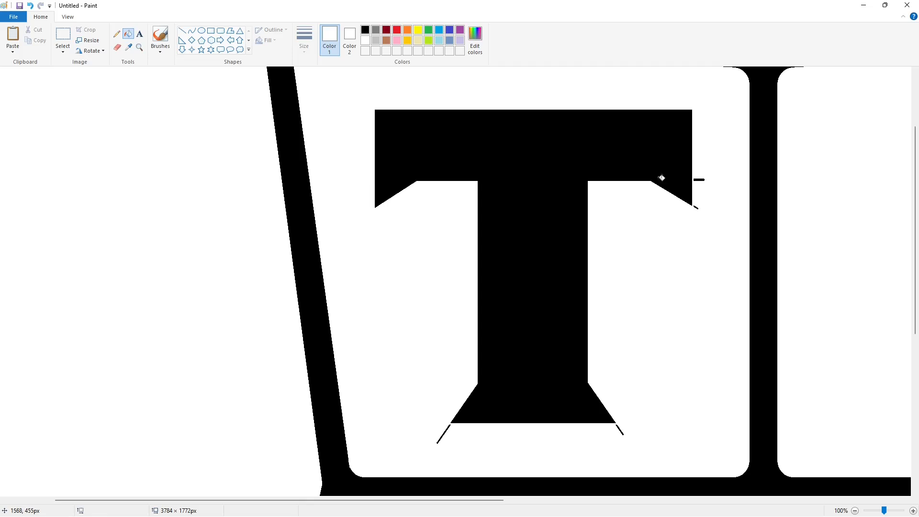
key("ctrl+z")
left_click(855, 511)
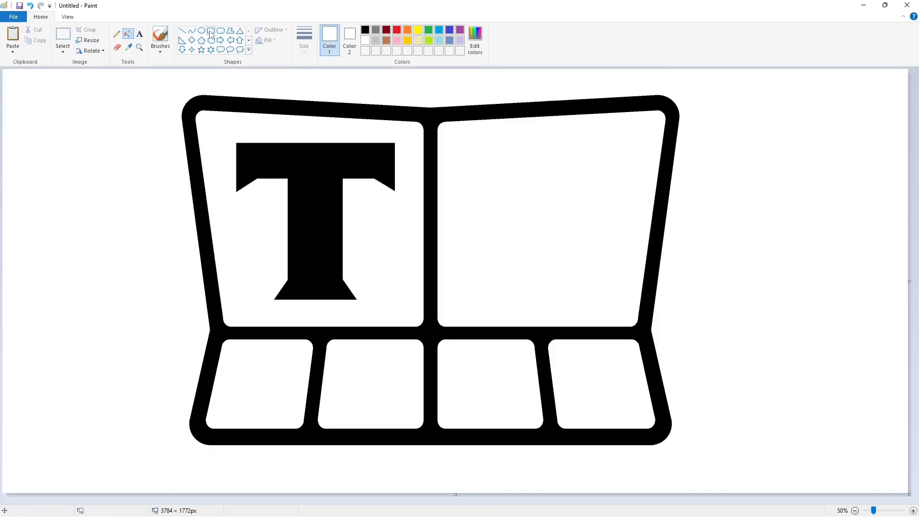
Draw a black-outlined rectangle in the upper-right pane, widening it towards the outer frame and aligning its top with the T.
left_click(211, 30)
left_click(365, 29)
left_click_drag(451, 144, 615, 298)
left_click_drag(616, 221, 639, 220)
left_click_drag(546, 143, 547, 146)
left_click(702, 222)
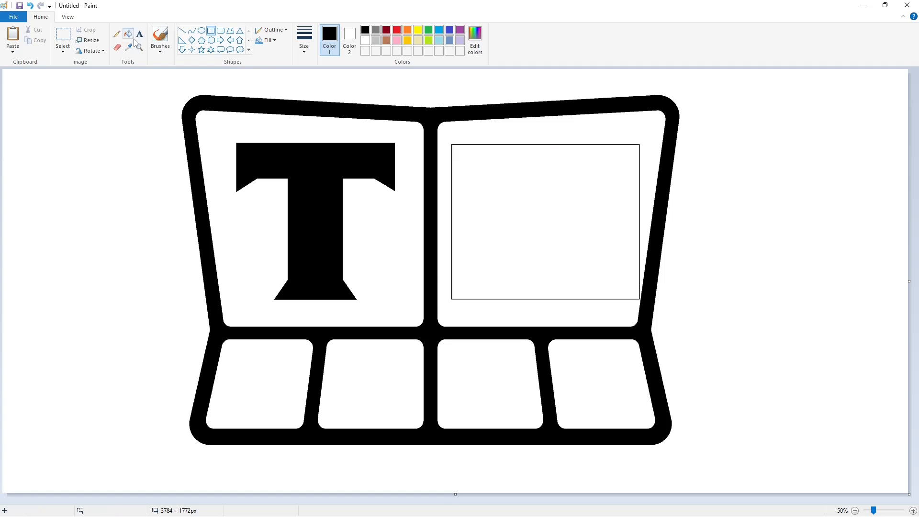
Fill the rectangle in the upper-right pane with lavender, including its outline.
left_click(128, 34)
left_click(526, 197)
left_click(460, 40)
left_click(526, 196)
Draw a V over the lavender rectangle with slanted black outer and inner lines, adding short angled serif lines at its tops.
left_click(183, 31)
left_click(365, 29)
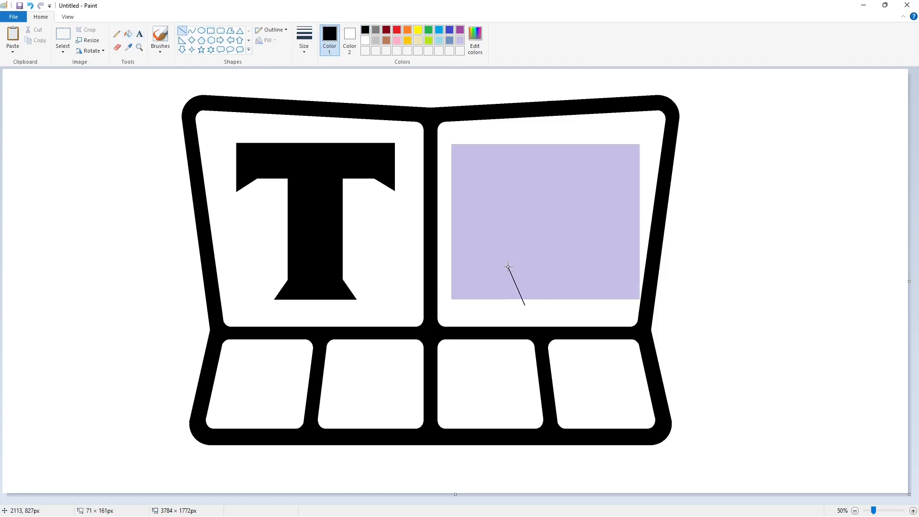
left_click_drag(509, 267, 464, 137)
left_click_drag(569, 307, 631, 133)
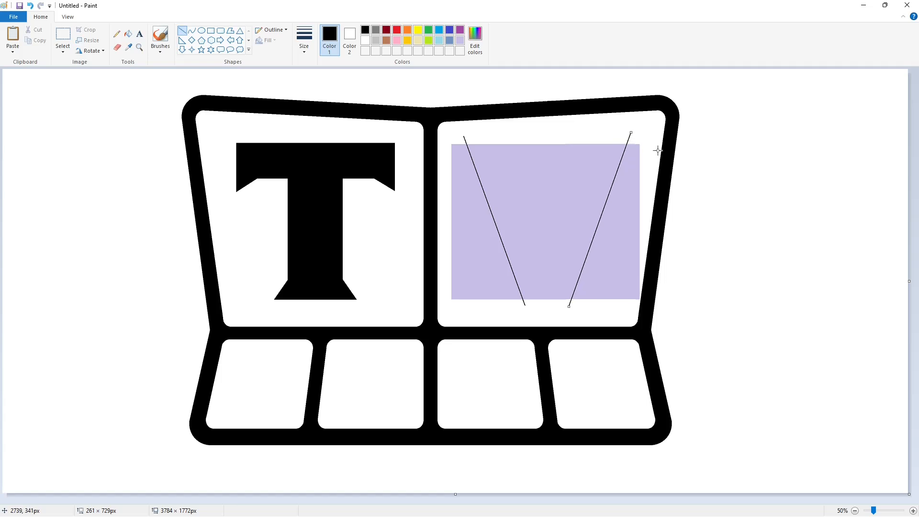
left_click_drag(555, 230, 520, 139)
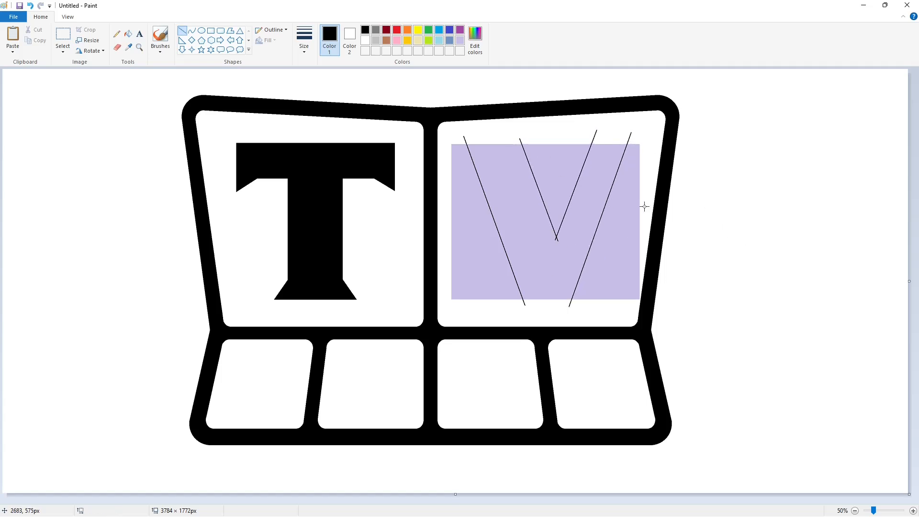
left_click_drag(584, 167, 561, 134)
left_click(471, 162)
Fill the V's arms and serif corners black and the remaining lavender areas around it white.
left_click(128, 34)
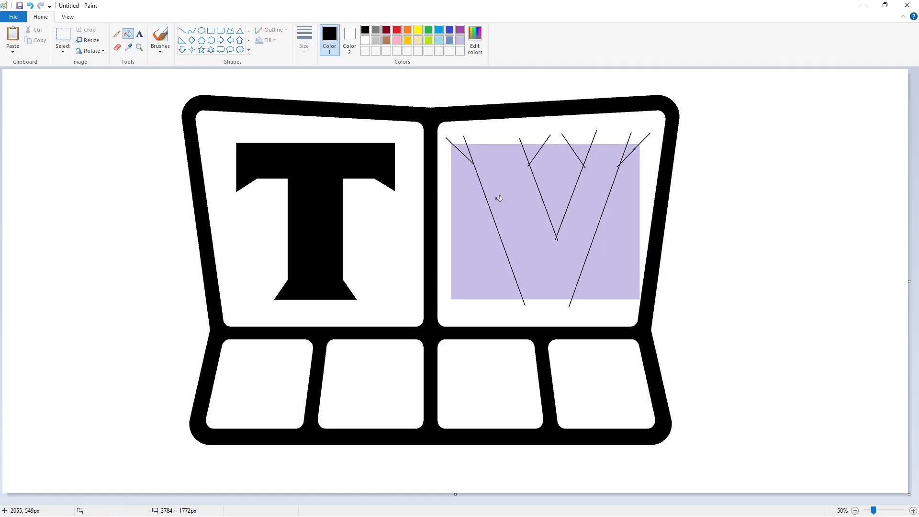
left_click(496, 200)
left_click(582, 151)
left_click(630, 150)
left_click(365, 41)
left_click(470, 216)
left_click(556, 189)
left_click(625, 249)
Cut the leftover line ends off the V's top and foot with horizontal white lines and fill them white.
scroll(478, 458, "up", 1)
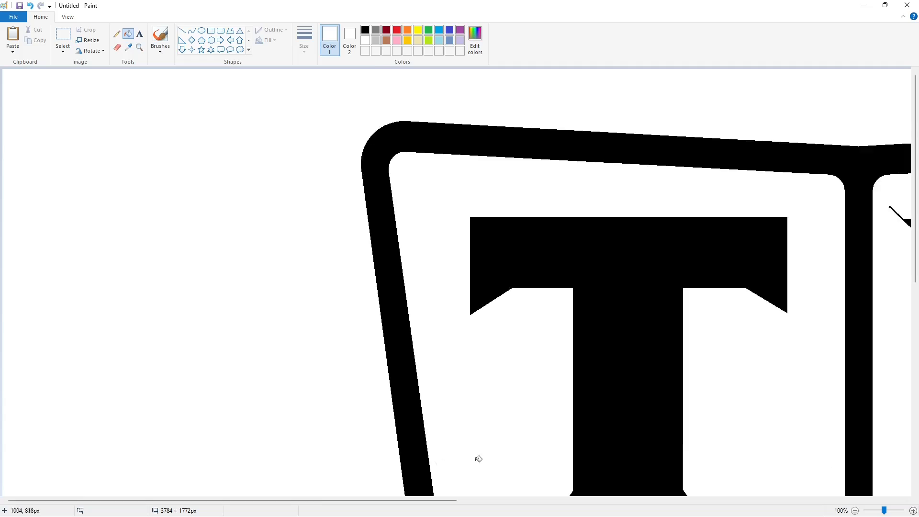
left_click_drag(443, 500, 693, 501)
left_click(182, 33)
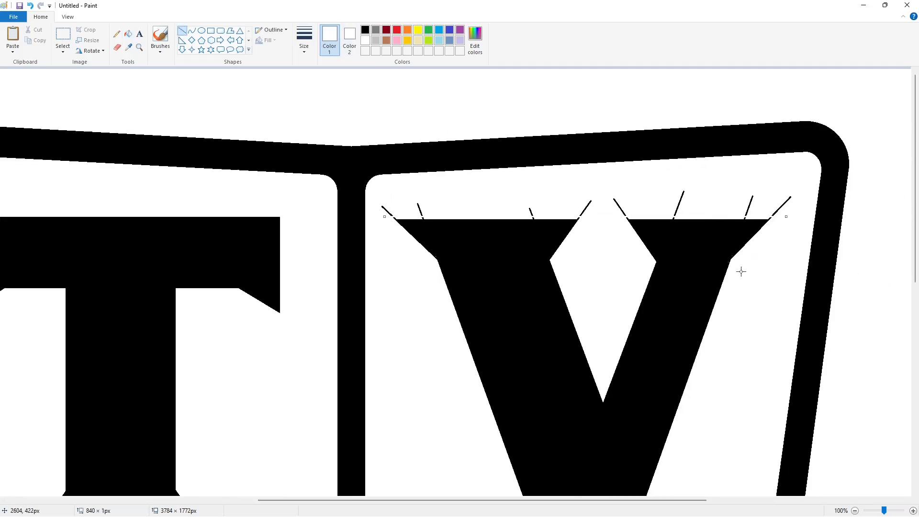
scroll(724, 278, "down", 5)
left_click_drag(517, 210, 649, 210)
scroll(692, 216, "up", 5)
left_click(128, 34)
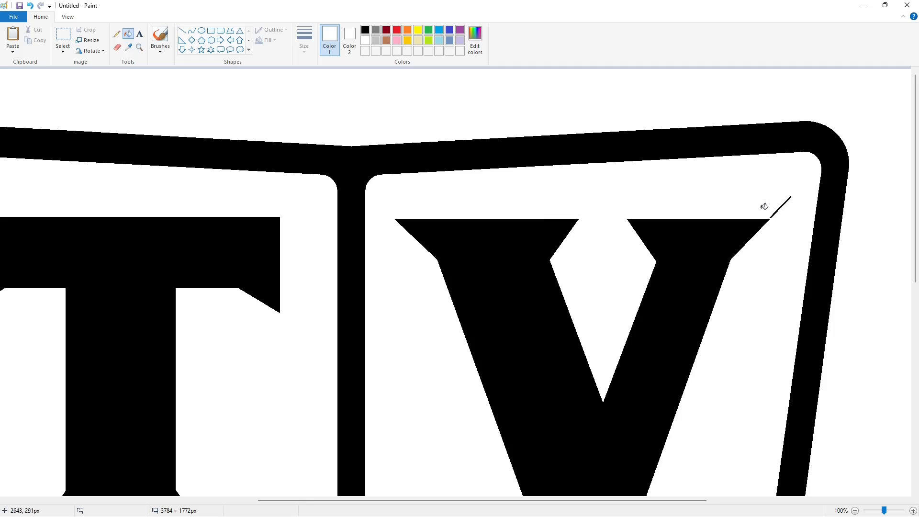
left_click(780, 208)
scroll(633, 219, "down", 5)
scroll(827, 451, "down", 1)
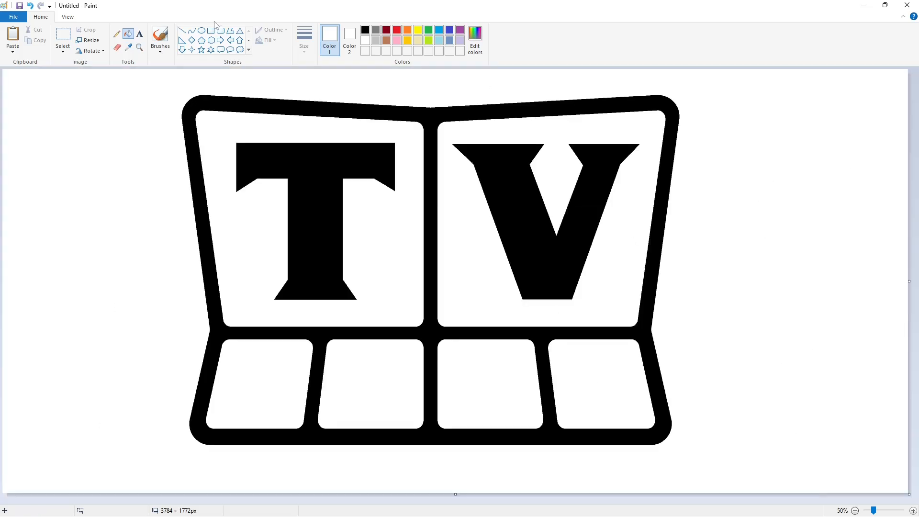
Widen the canvas to 7084 px and paste the clipboard content onto the added empty area, undoing the first paste.
left_click(63, 35)
left_click(855, 511)
left_click_drag(456, 176, 851, 215)
key("ctrl+v")
key("ctrl+z")
left_click(913, 511)
left_click_drag(574, 500, 766, 500)
key("ctrl+v")
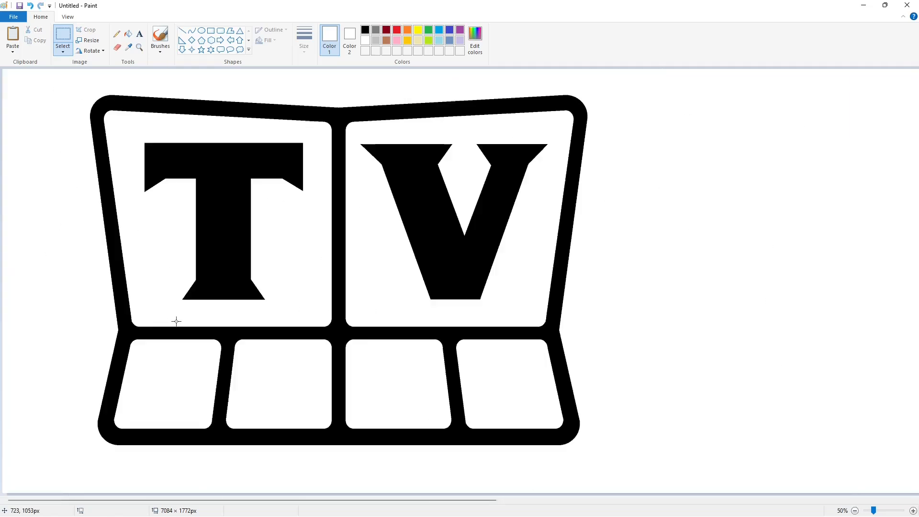
left_click_drag(471, 302, 546, 307)
Draw an unfilled lavender-outlined rectangle across the four lower panes, undoing the first attempt and adjusting its upper and lower edges.
left_click(211, 30)
left_click_drag(231, 354, 470, 428)
key("ctrl+z")
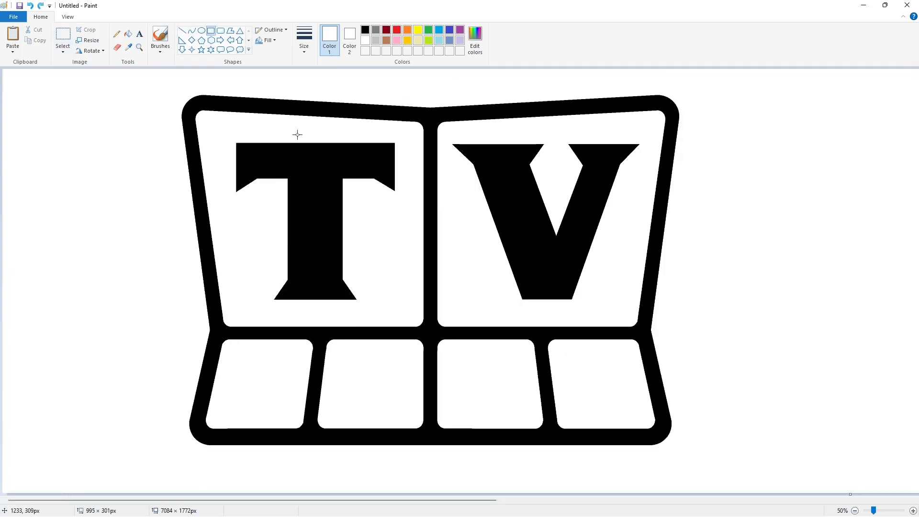
left_click(269, 41)
left_click(272, 52)
left_click(365, 30)
mouse_move(233, 353)
left_mouse_down()
mouse_move(552, 417)
mouse_move(689, 416)
left_mouse_up()
left_click_drag(461, 352, 461, 355)
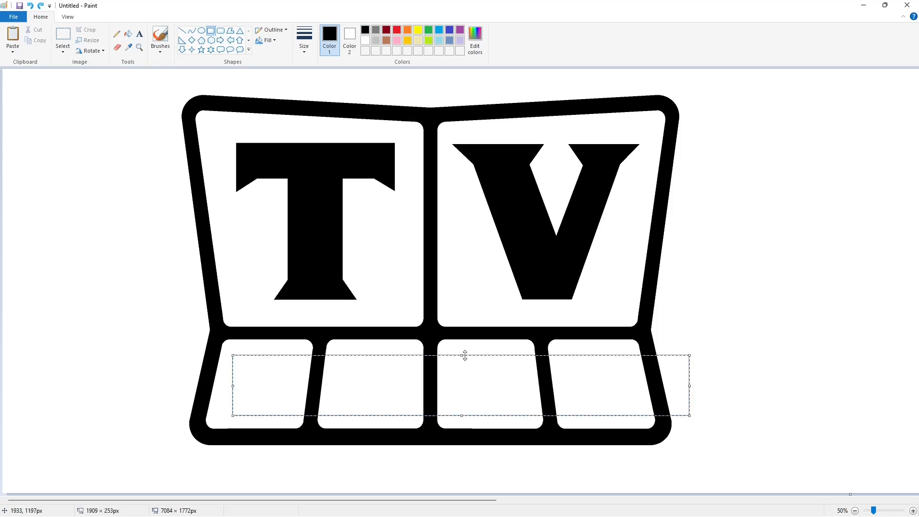
left_click_drag(461, 416, 461, 414)
left_click(350, 342)
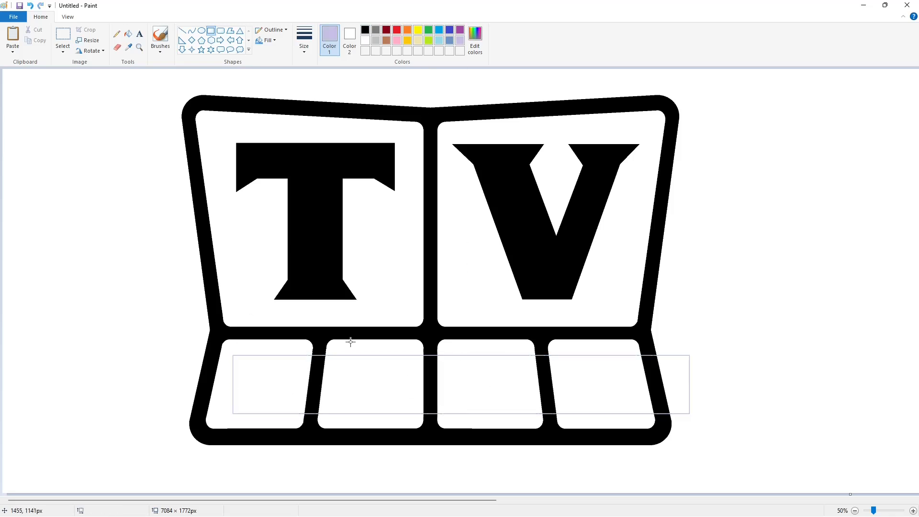
Fill the white areas inside the rectangle in the four lower panes with lavender, undoing the stray fills.
left_click(128, 34)
left_click(287, 376)
left_click(314, 375)
left_click(357, 376)
key("ctrl+z")
key("ctrl+z")
left_click(370, 377)
left_click(483, 381)
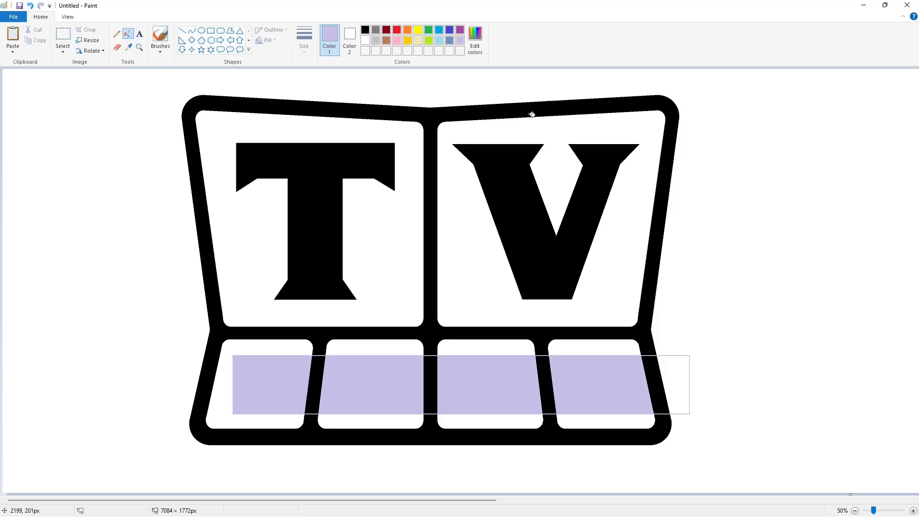
Draw an L in the first lower pane from two vertical black lines and a foot rectangle, and fill it black.
left_click(182, 31)
left_click(304, 41)
left_click(321, 71)
left_click(365, 30)
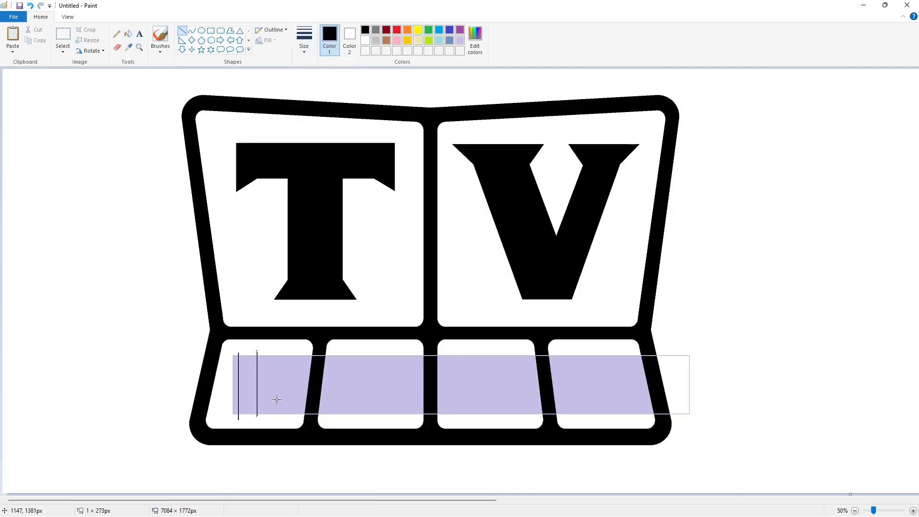
left_click(211, 31)
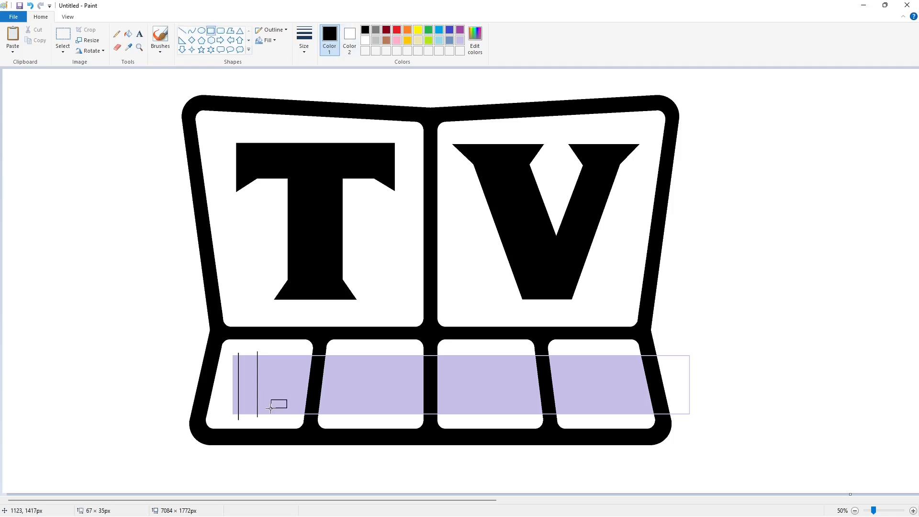
left_click_drag(270, 408, 256, 419)
left_click(127, 33)
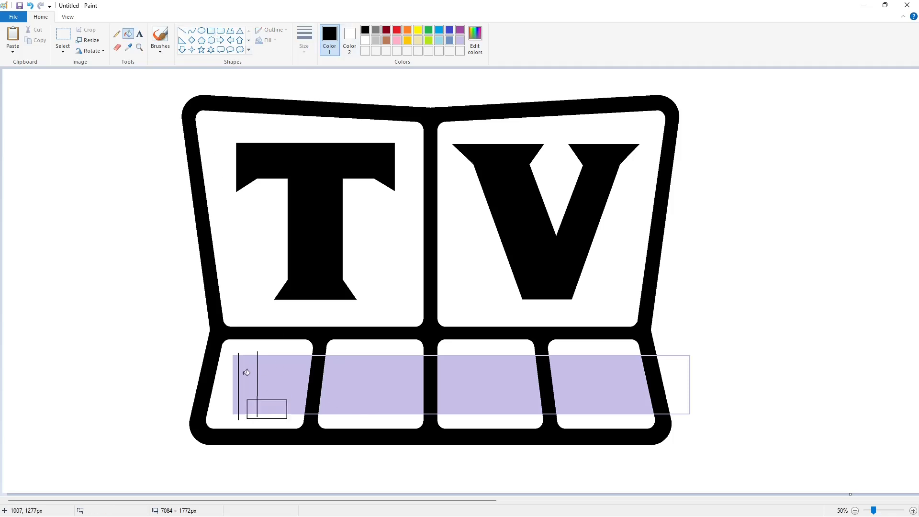
left_click(247, 370)
left_click(259, 408)
Separate the protruding line ends from the L with white lines along its upper and lower edges.
left_click(913, 511)
scroll(756, 451, "down", 3)
left_click(366, 40)
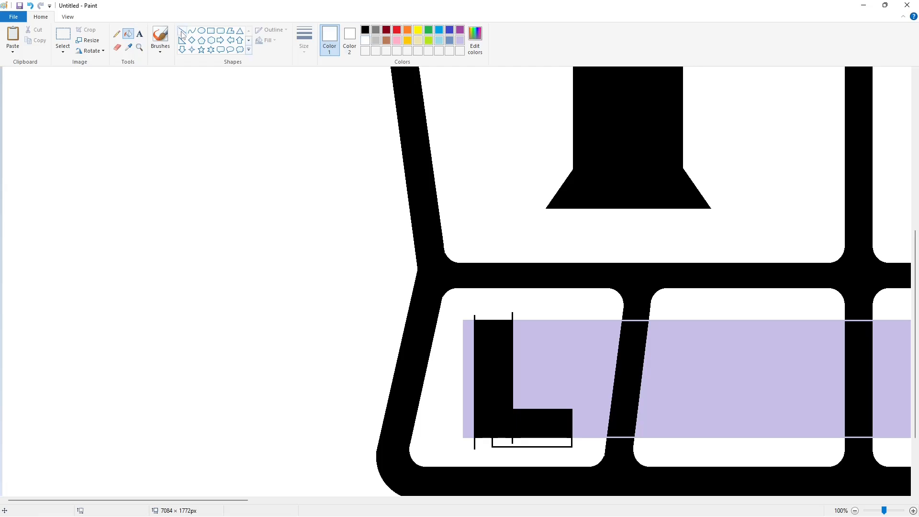
left_click(182, 30)
scroll(427, 342, "up", 1)
left_click_drag(177, 500, 245, 501)
scroll(233, 236, "down", 2)
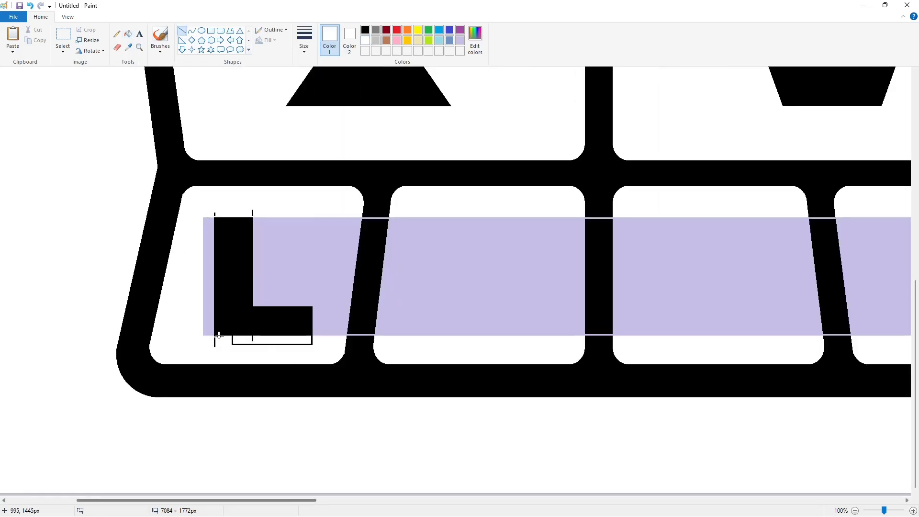
Fill the lavender strip before the L and the leftover line ends around it white, undoing the stray fill.
left_click(128, 33)
left_click(262, 253)
key("ctrl+z")
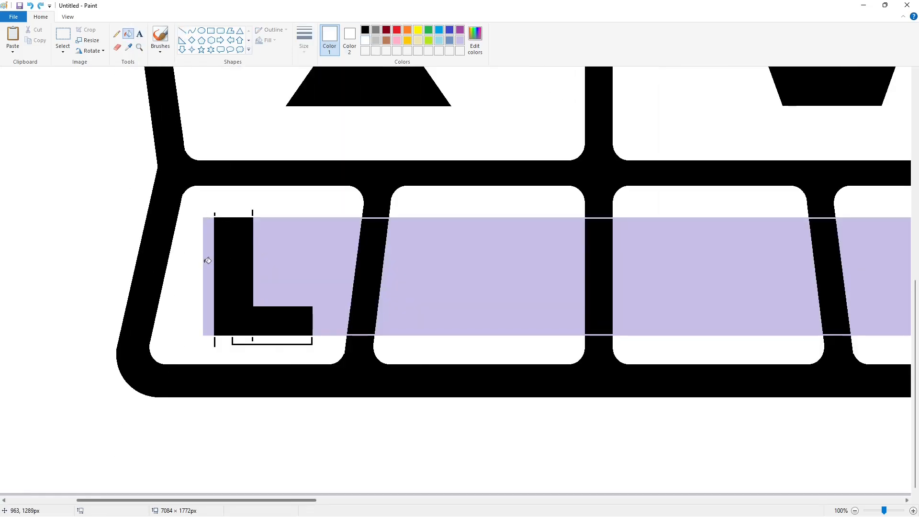
left_click(205, 261)
left_click(215, 214)
left_click(253, 211)
left_click(311, 339)
Draw an A in the second lower pane from slanted black lines and a crossbar, and fill it black.
left_click(855, 511)
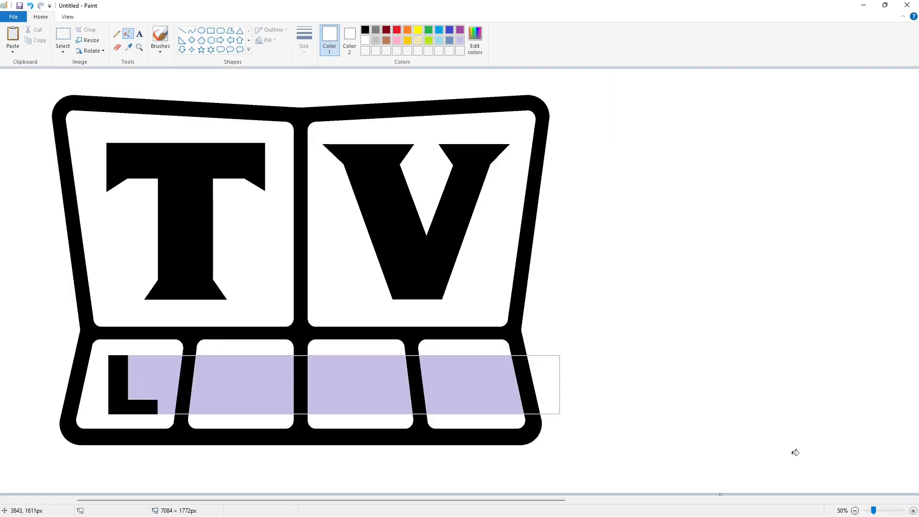
scroll(795, 452, "left", 3)
left_click(182, 31)
left_click(365, 29)
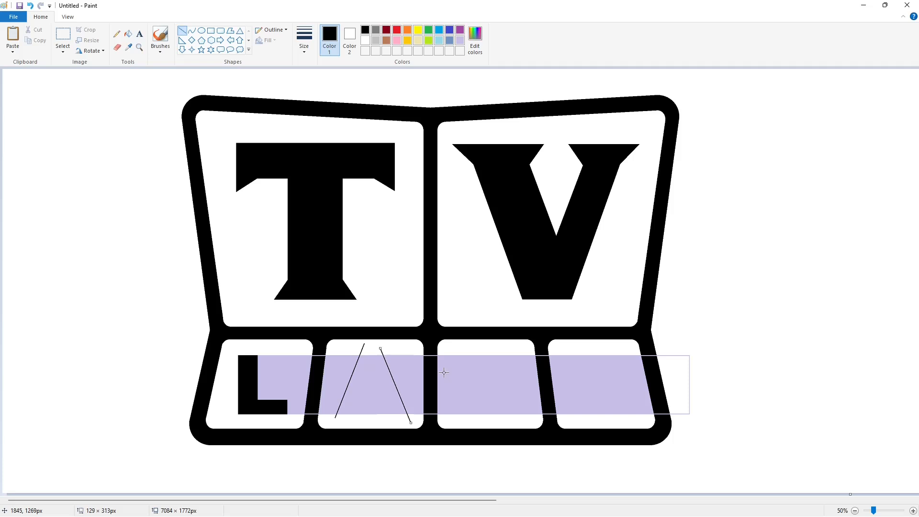
left_click_drag(372, 367, 390, 421)
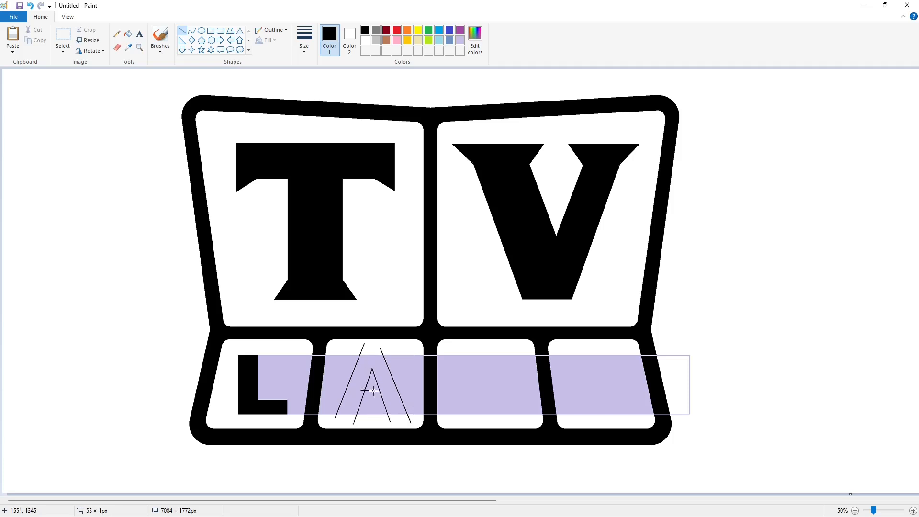
left_click(127, 34)
left_click(368, 363)
left_click(372, 397)
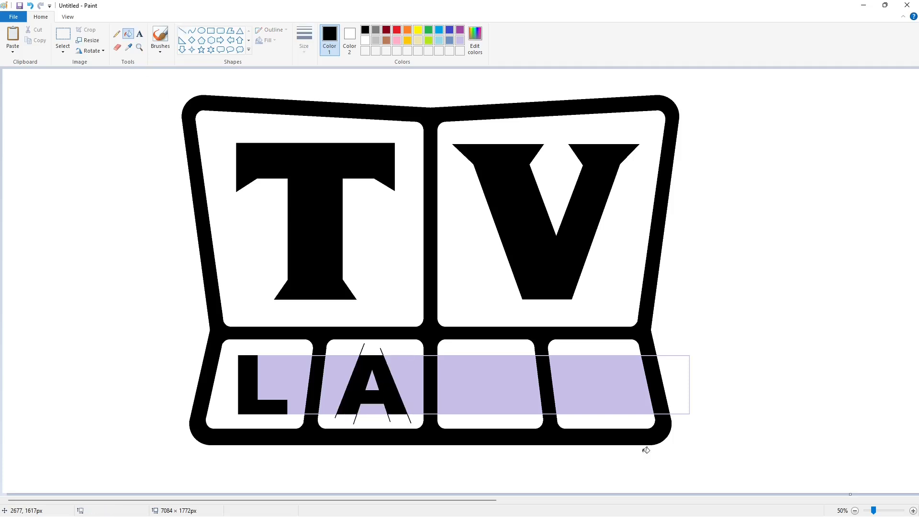
Cut the leftover line ends off the A with white lines and fill them, its gaps and the lavender between L and A white.
left_click(913, 511)
scroll(543, 458, "down", 5)
scroll(347, 461, "right", 4)
left_click(182, 31)
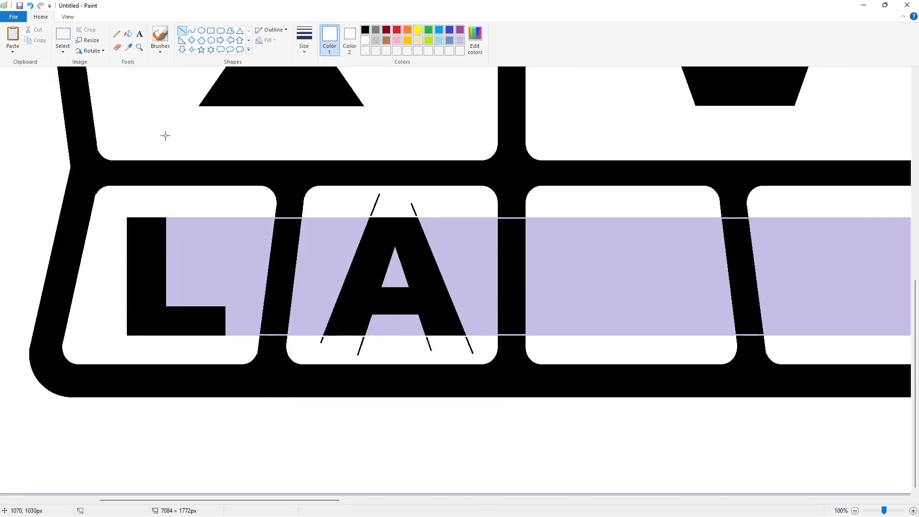
left_click(127, 33)
left_click(354, 225)
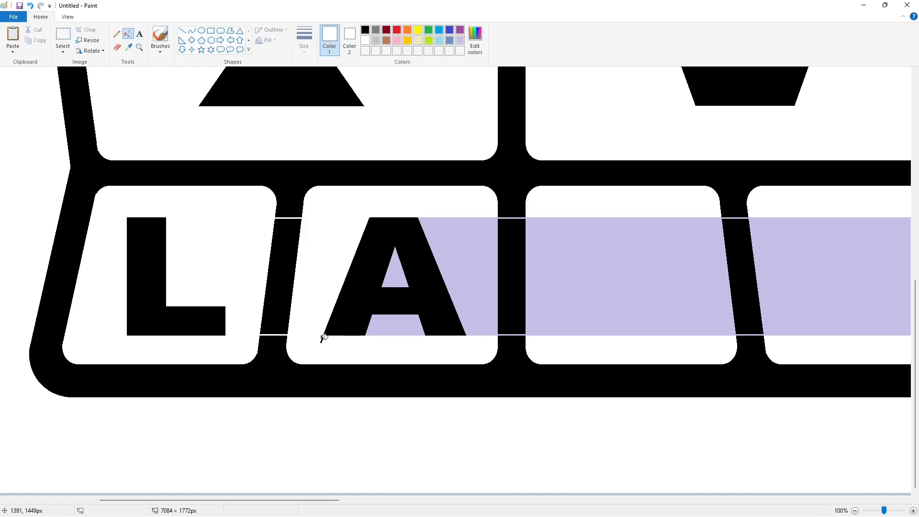
left_click(382, 332)
left_click(395, 276)
Draw an N in the third lower pane from vertical and diagonal black lines, and fill it black.
left_click(855, 511)
left_click(182, 30)
left_click(365, 30)
left_click_drag(456, 354, 456, 419)
left_click_drag(471, 354, 502, 388)
mouse_move(475, 422)
left_mouse_down()
mouse_move(476, 381)
mouse_move(507, 416)
mouse_move(500, 348)
mouse_move(518, 417)
left_mouse_up()
left_click(566, 386)
left_click(129, 34)
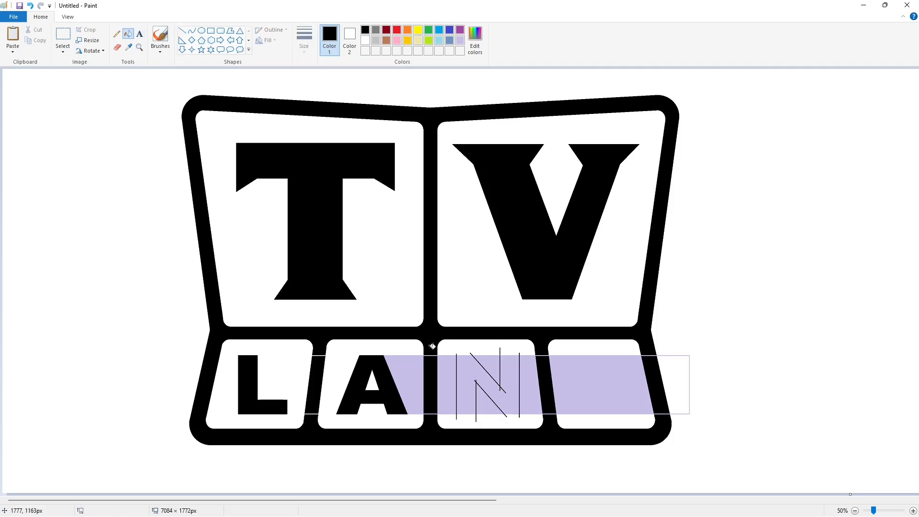
left_click(479, 374)
Cut the protruding line ends off the N with horizontal white lines above and below the letter.
left_click(913, 510)
left_click_drag(242, 501, 385, 501)
scroll(418, 443, "down", 5)
left_click(182, 31)
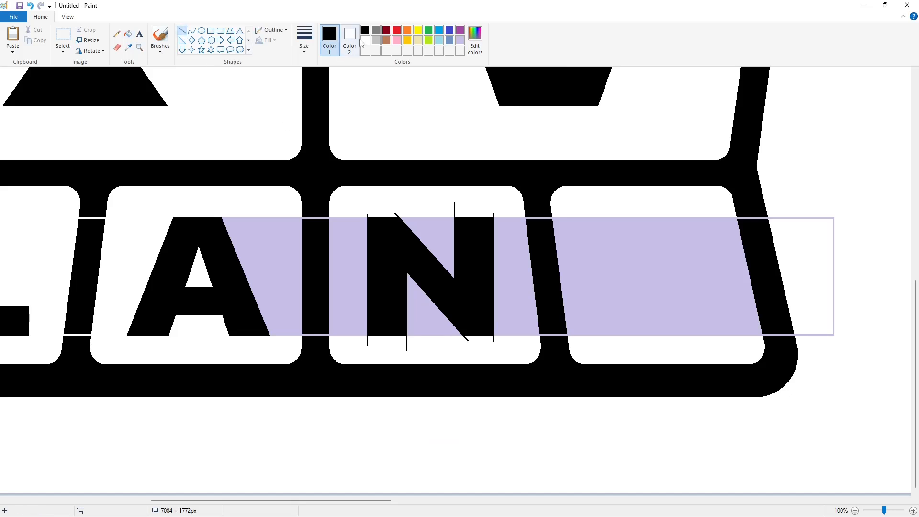
left_click(365, 40)
left_click_drag(361, 218, 459, 218)
left_click(546, 320)
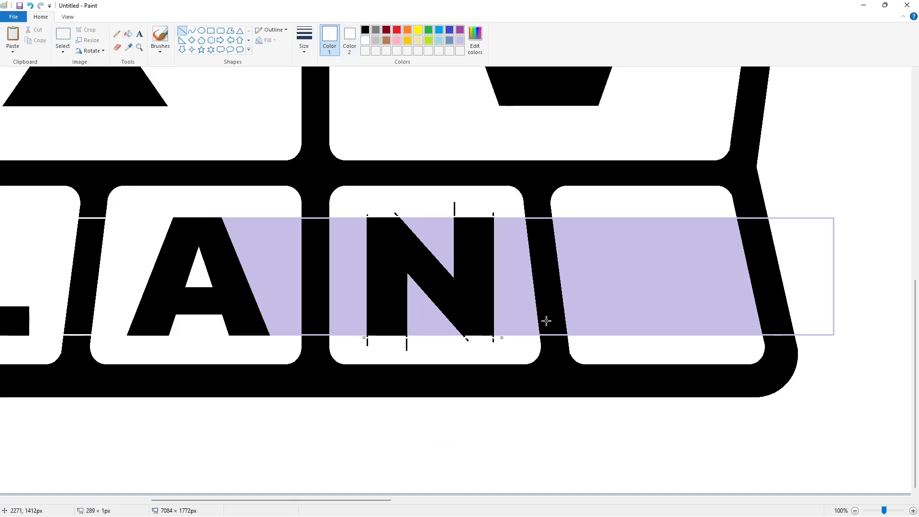
Fill the lavender between A and N, the N's gaps and the leftover line ends around it white.
left_click(128, 34)
left_click(262, 232)
left_click(432, 234)
left_click(410, 332)
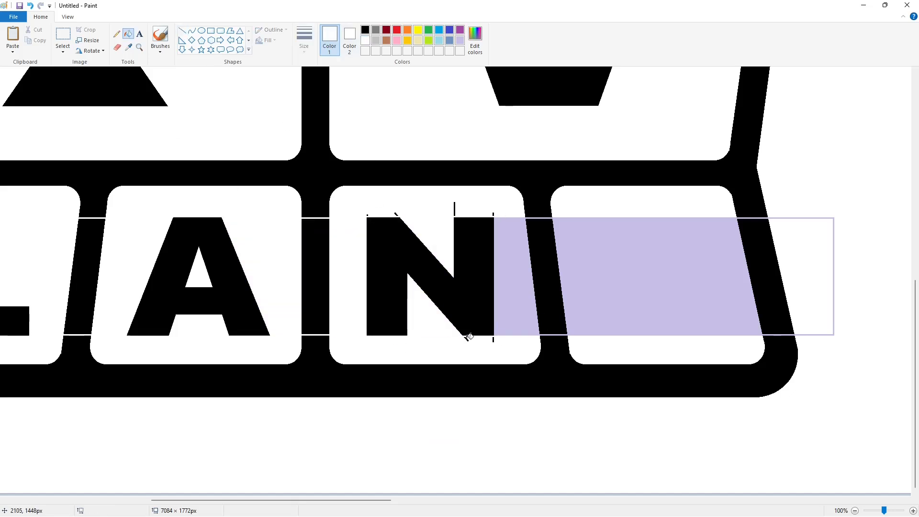
left_click(396, 214)
Draw a vertical black line and two nested ellipses for a D in the fourth lower pane, the inner one about 115 × 131 px.
scroll(785, 450, "down", 1, "ctrl")
left_click(182, 30)
left_click(365, 30)
left_click_drag(570, 355, 569, 420)
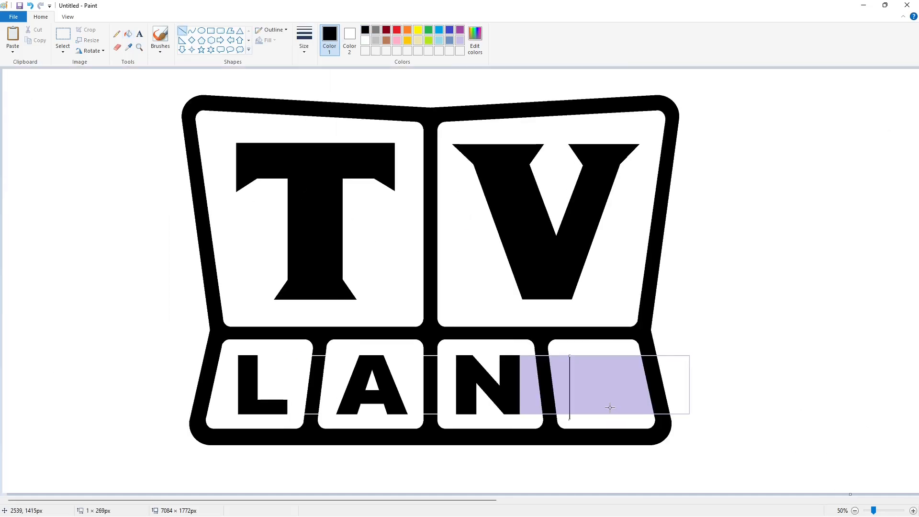
left_click(202, 31)
left_click_drag(580, 355, 607, 414)
mouse_move(579, 385)
left_mouse_down()
mouse_move(610, 400)
mouse_move(600, 369)
left_mouse_up()
key("Escape")
left_click_drag(600, 400, 614, 385)
left_click_drag(589, 385, 586, 386)
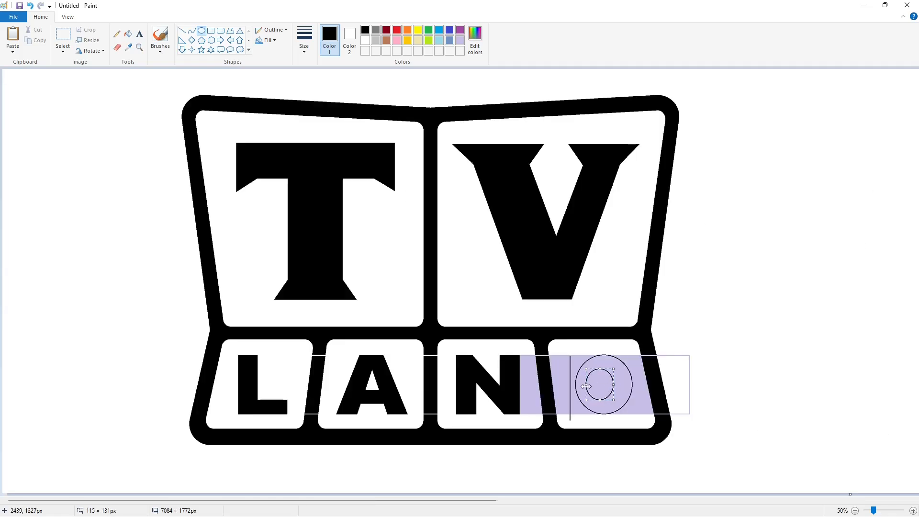
left_click(710, 391)
Add the D's inner vertical line, lengthen its stem line and draw horizontal lines joining the stem to the inner ellipse.
left_click(183, 32)
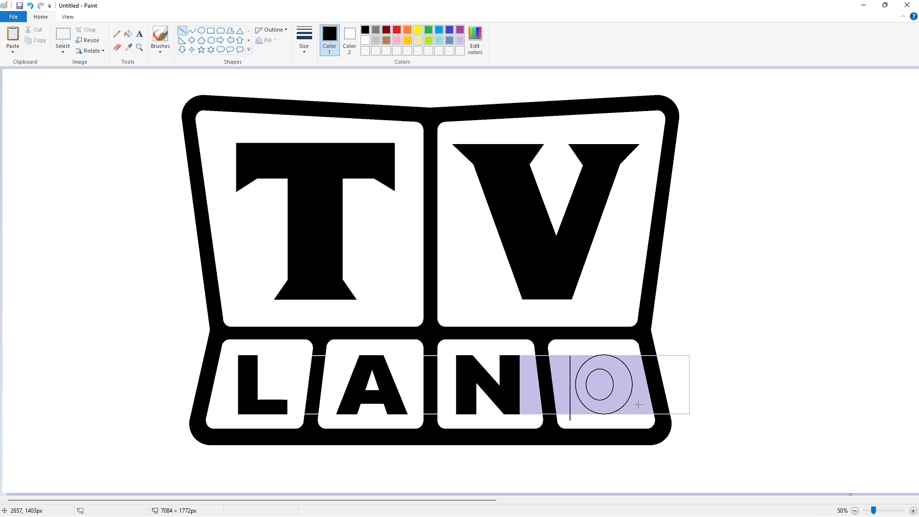
left_click(768, 434)
scroll(768, 434, "up", 1)
scroll(718, 445, "down", 5)
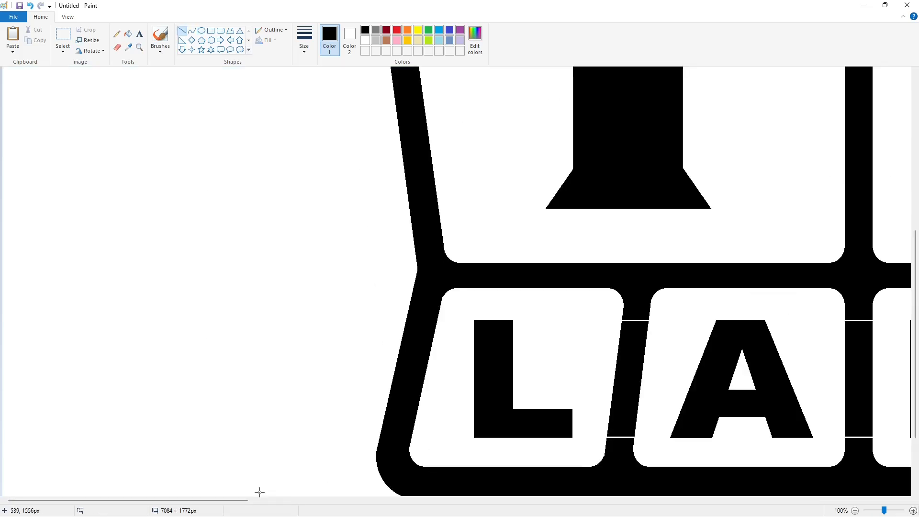
left_click_drag(223, 500, 432, 500)
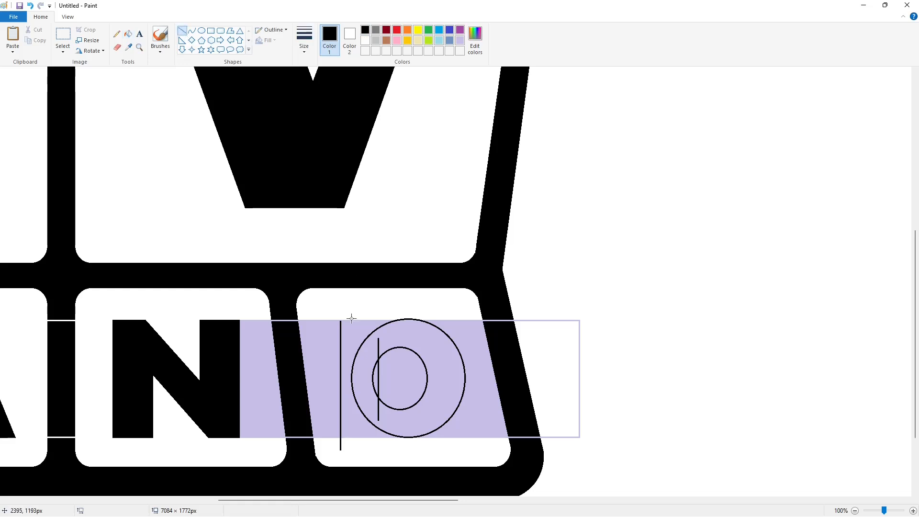
left_click_drag(340, 328, 340, 308)
left_click_drag(398, 346, 363, 347)
left_click_drag(404, 409, 362, 409)
Fill the D's stem and bowl black.
left_click(129, 34)
left_click(347, 370)
left_click(365, 366)
left_click(375, 367)
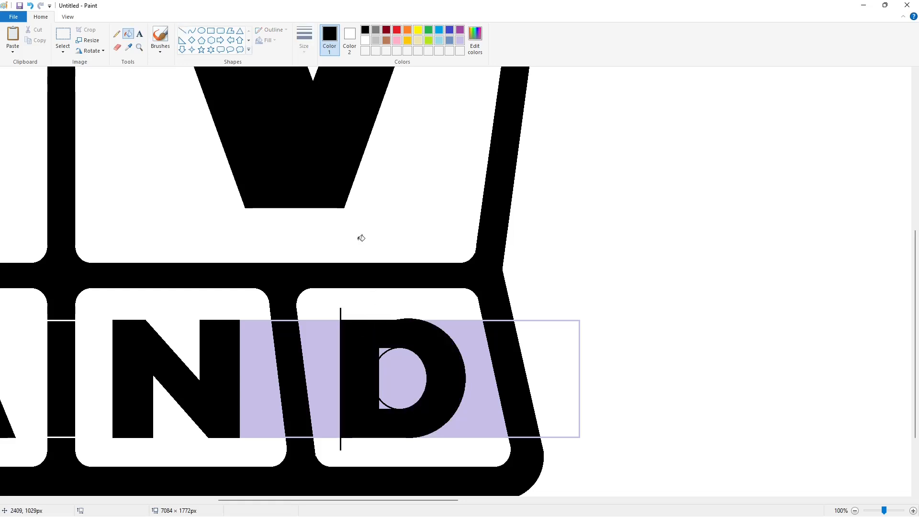
Cover part of the leftover ellipse arc inside the D with a lavender line and trim the bulge above the D's edge with white lines.
left_click(366, 40)
left_click(460, 41)
left_click(182, 30)
left_click_drag(382, 352, 400, 406)
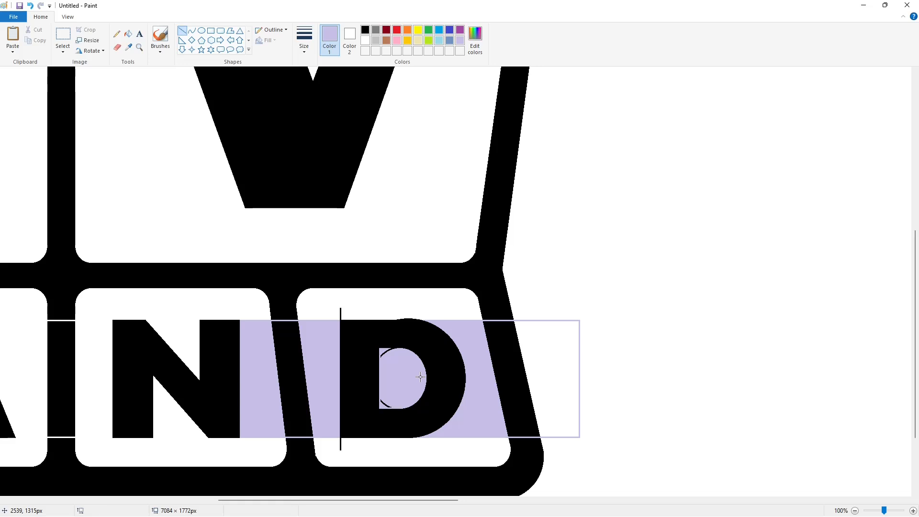
left_click(366, 40)
left_click_drag(388, 318, 427, 318)
left_click_drag(350, 316, 352, 316)
left_click(402, 300)
Clear the leftover arcs inside the D and its stem line's ends, and fill the lavender inside and beside the D white.
left_click(128, 34)
left_click(460, 41)
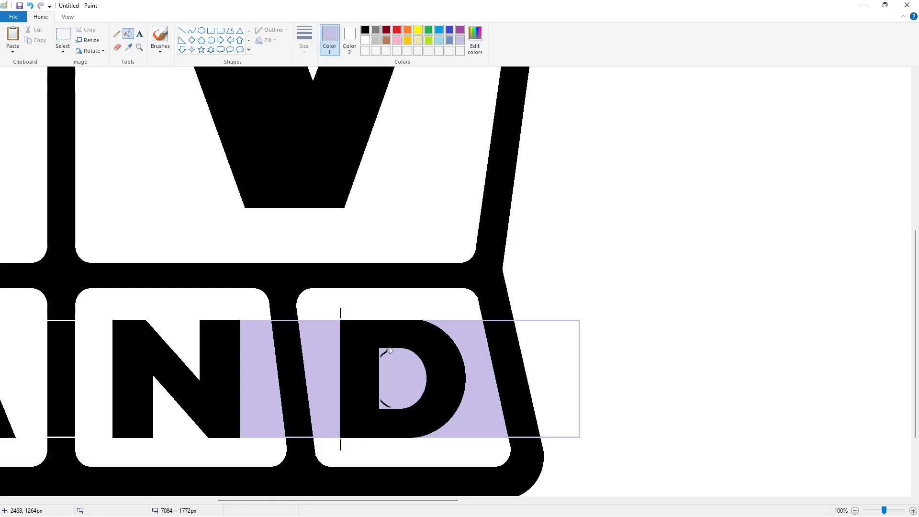
left_click(366, 41)
left_click(402, 378)
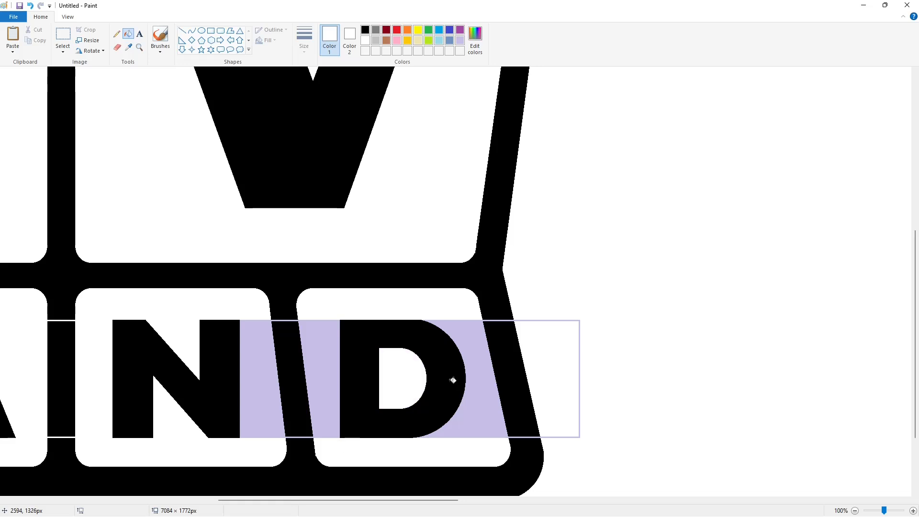
left_click(486, 378)
left_click(311, 382)
scroll(587, 433, "left", 10)
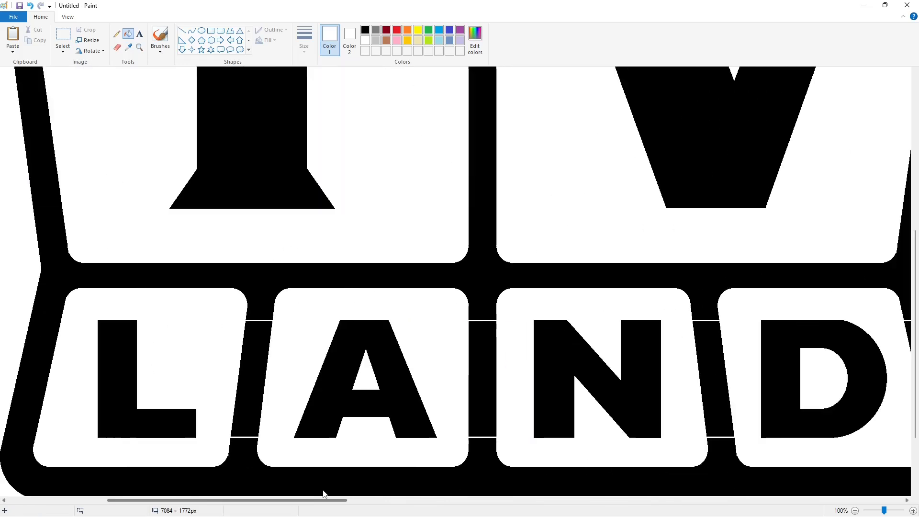
Fill the T purple as an alignment guide and paste the copied clean TV frame exactly over the emblem to restore its black dividers.
scroll(385, 431, "up", 5)
left_click(461, 31)
left_click(407, 244)
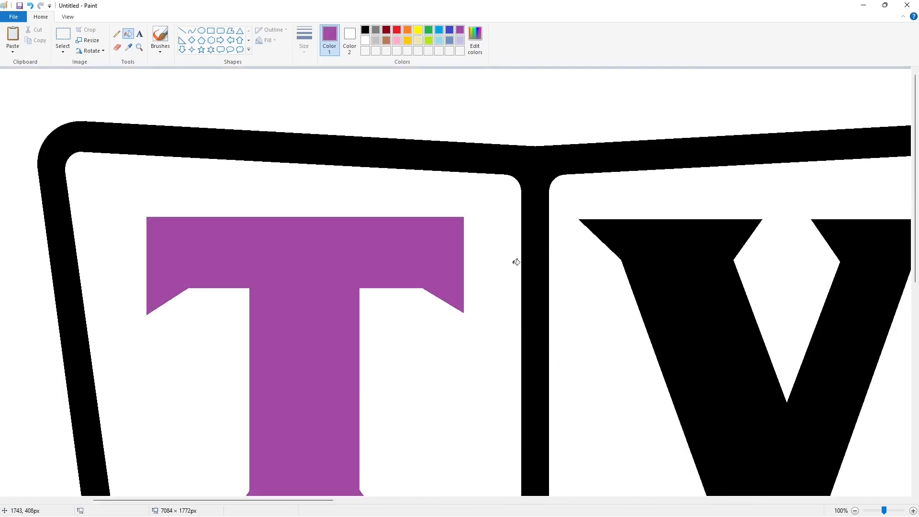
key("ctrl+v")
left_click_drag(600, 296, 432, 305)
scroll(431, 331, "down", 9)
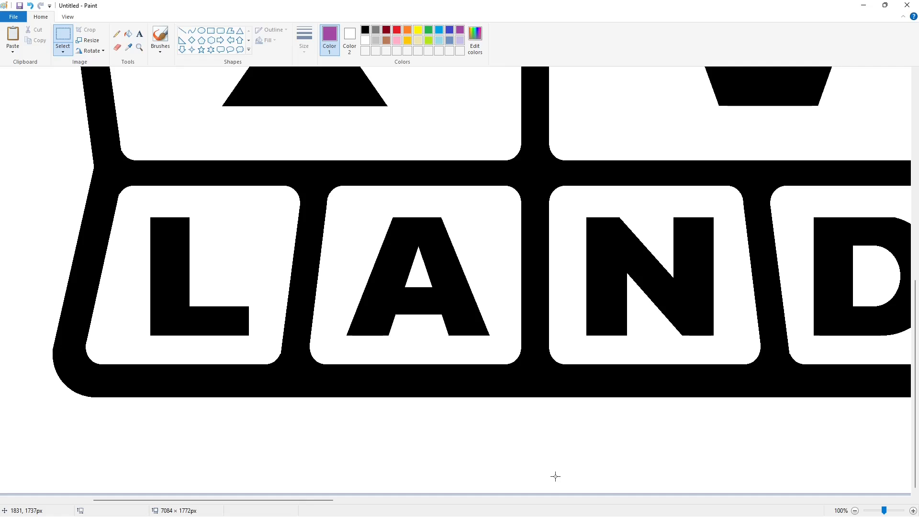
Smooth the upper-right curve of the D with a white line of the second-thinnest width, about 97 × 16 px.
scroll(506, 475, "right", 8)
left_click(182, 30)
left_click(304, 40)
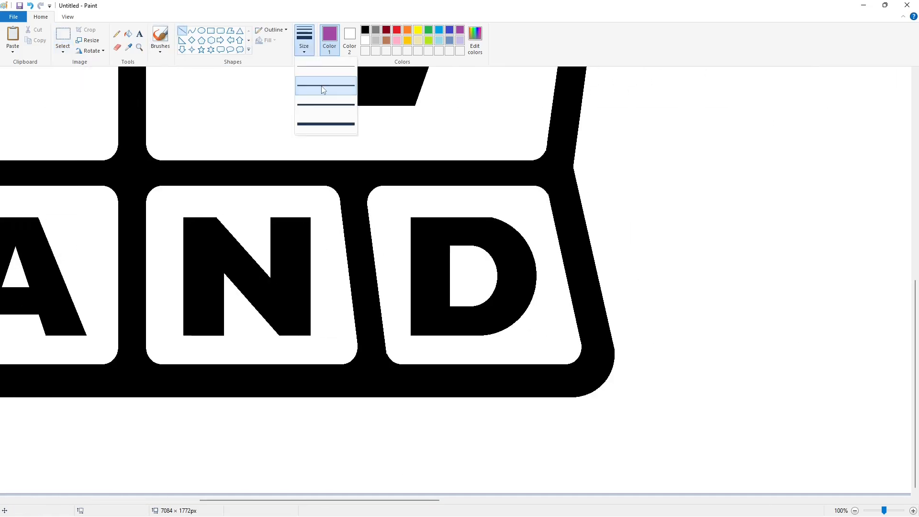
left_click(327, 93)
left_click(365, 42)
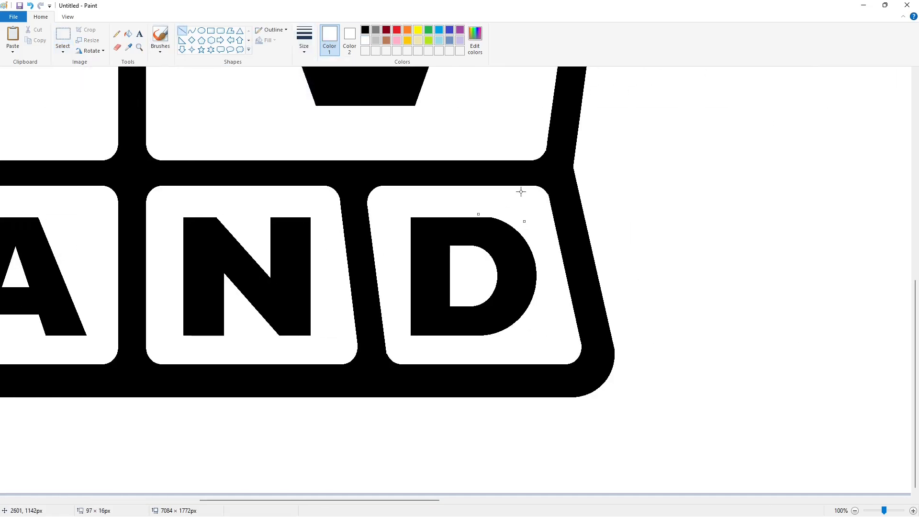
Crop the canvas width to 3782 px, cutting off the spare emblem copy with the empty lower panes.
scroll(520, 191, "down", 1)
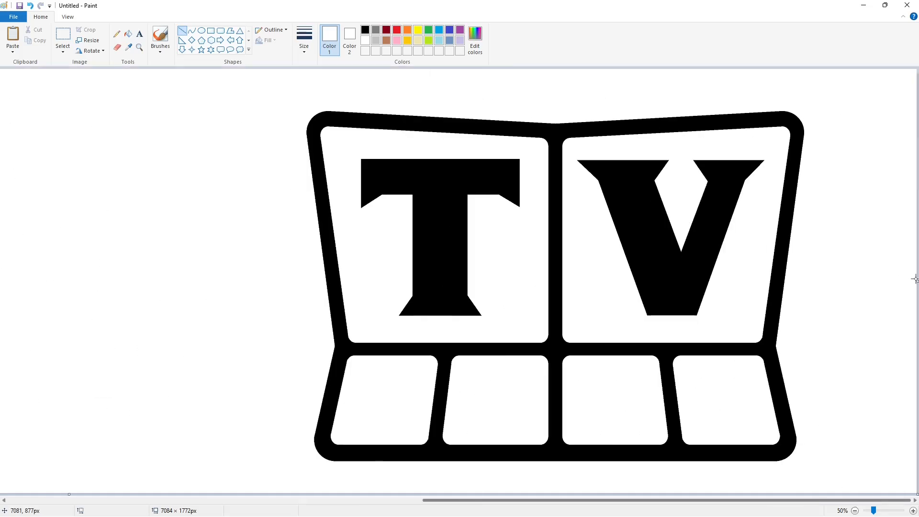
left_click_drag(918, 281, 631, 306)
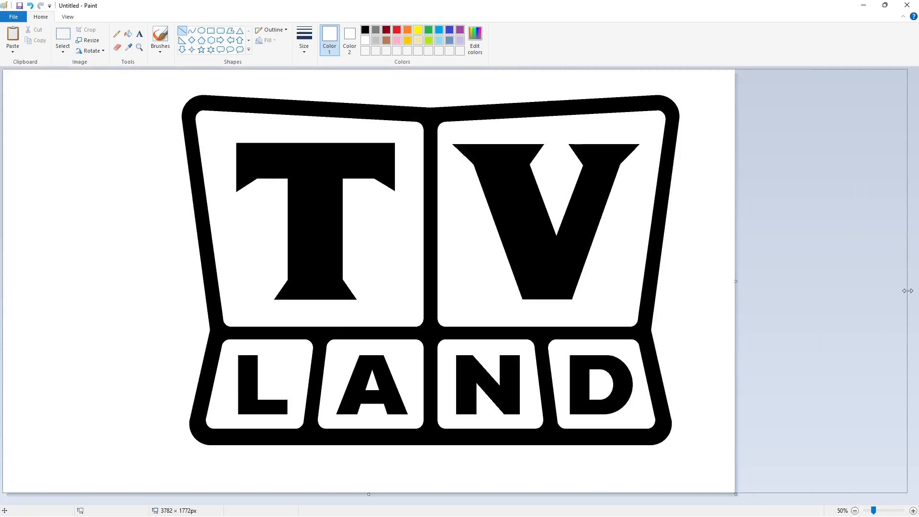